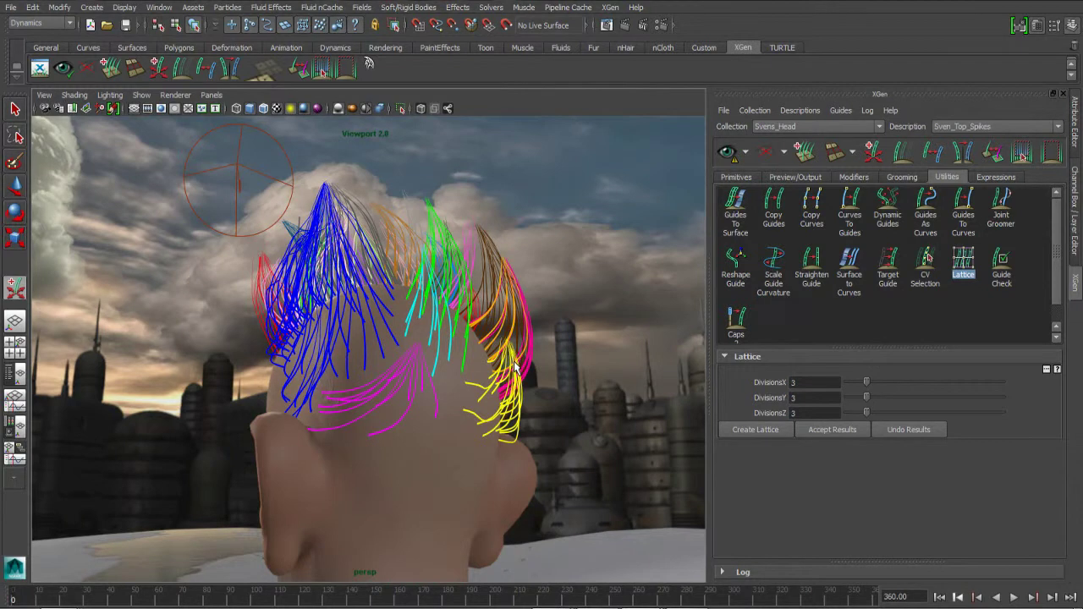
Step: Add two hair guides on the back of the head in the Sven_Top_Spikes description
{"action": "left_click", "coordinate": [874, 153]}
{"action": "left_click", "coordinate": [456, 432]}
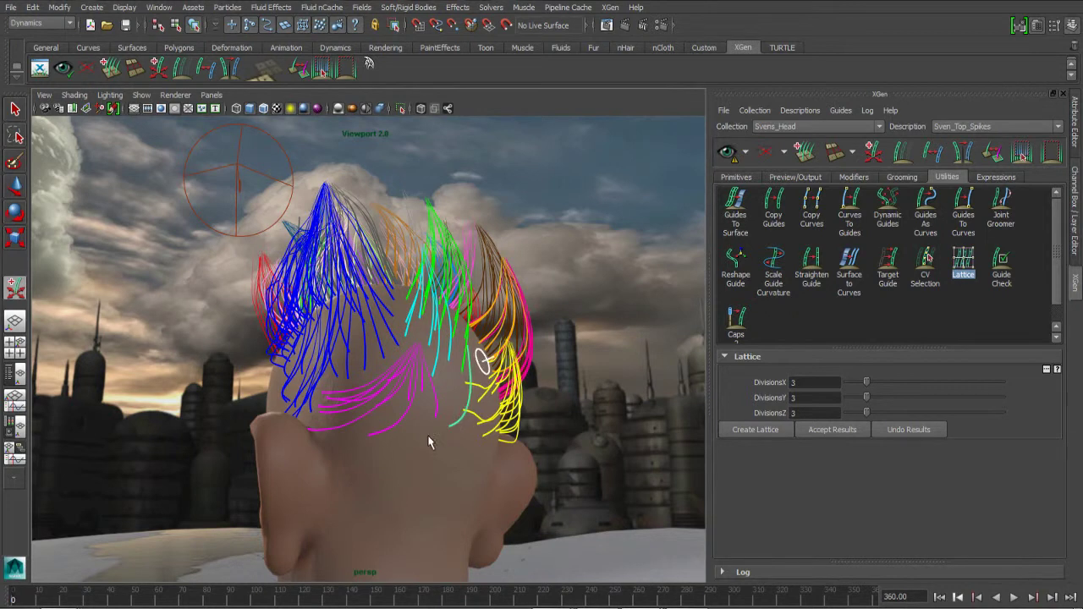
{"action": "left_click", "coordinate": [358, 438]}
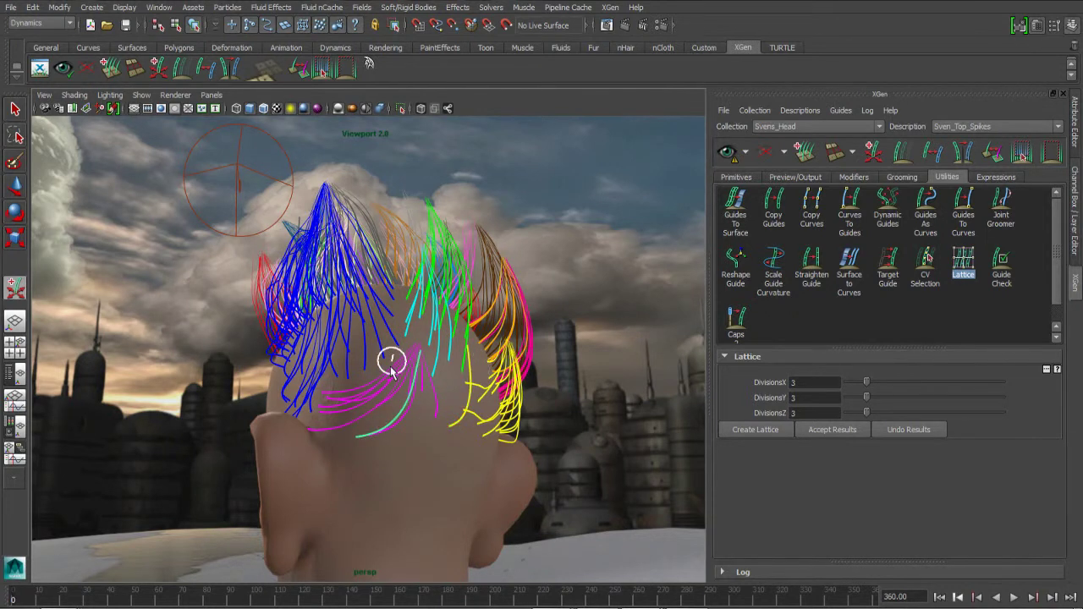
Step: Generate the XGen preview of the Sven_Top_Spikes hair with the head seen in profile
{"action": "left_click_drag", "start_coordinate": [358, 314], "coordinate": [553, 341], "text": "alt"}
{"action": "left_click_drag", "start_coordinate": [508, 376], "coordinate": [496, 346], "text": "alt"}
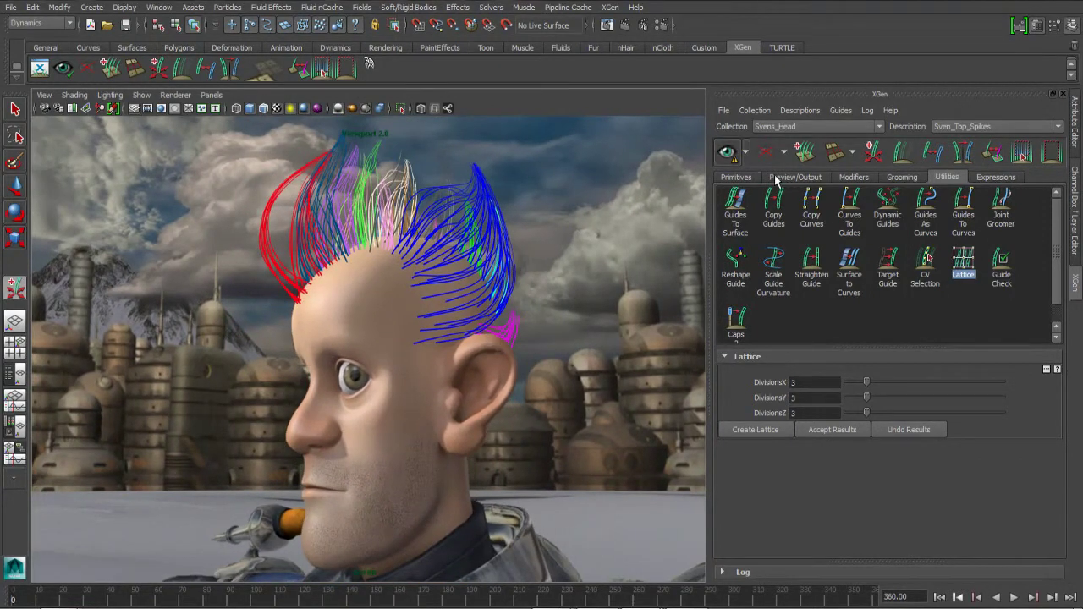
{"action": "left_click", "coordinate": [727, 154]}
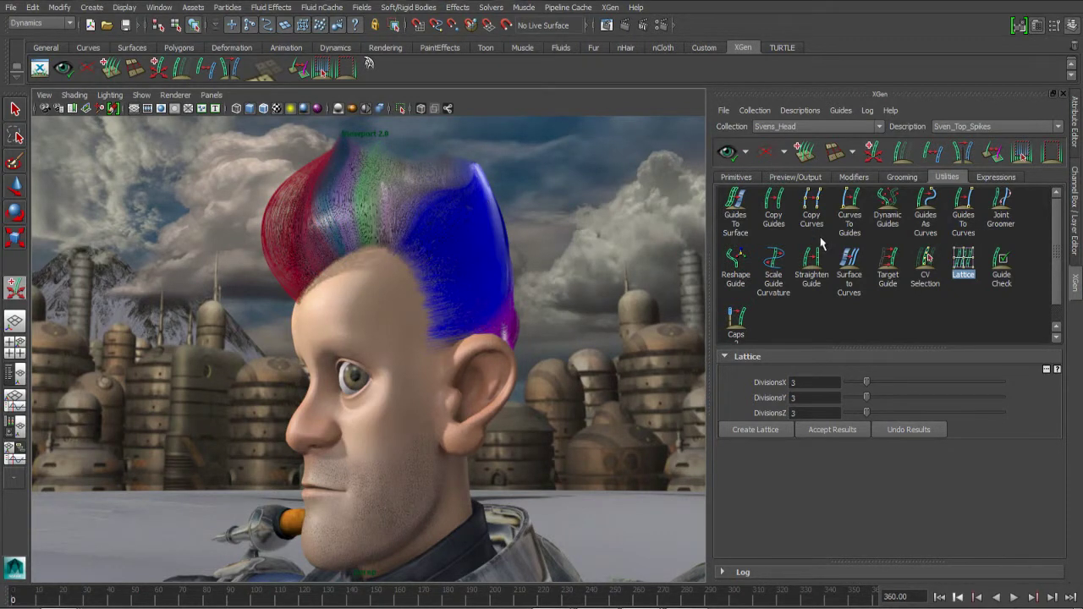
Step: Enable the Cut1, Clumping2 and Clumping1 modifiers for the hair description
{"action": "left_click", "coordinate": [854, 176]}
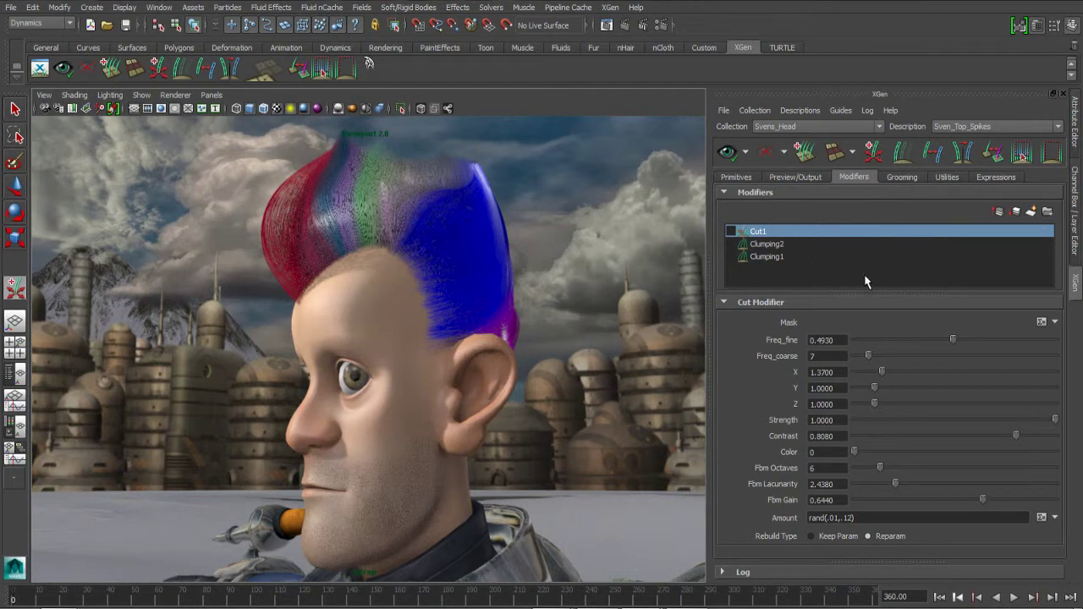
{"action": "left_click", "coordinate": [735, 235]}
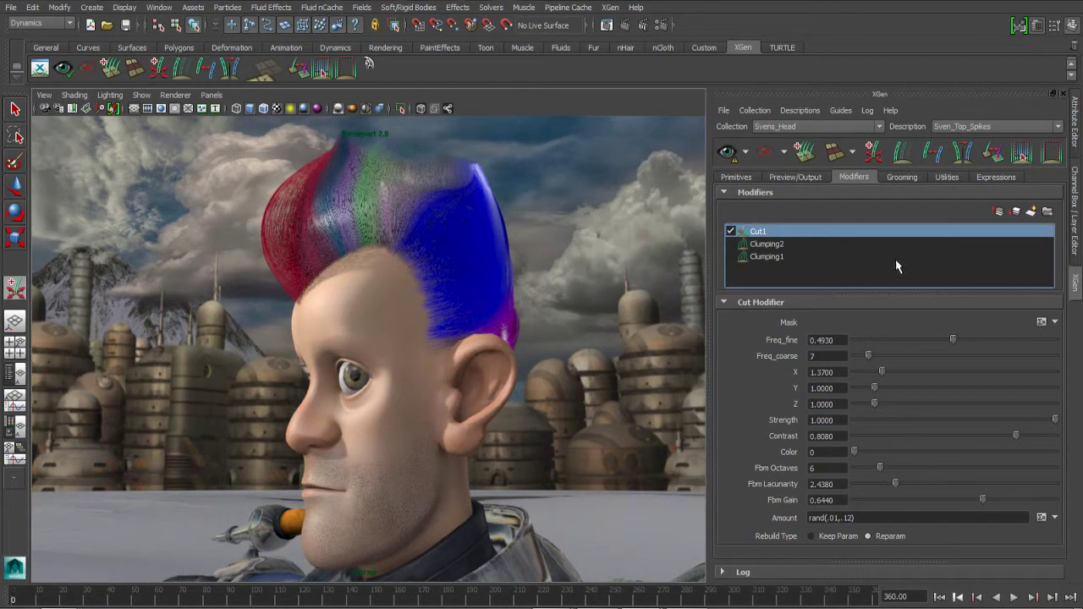
{"action": "left_click", "coordinate": [731, 244]}
{"action": "left_click", "coordinate": [781, 257]}
{"action": "left_click", "coordinate": [781, 249]}
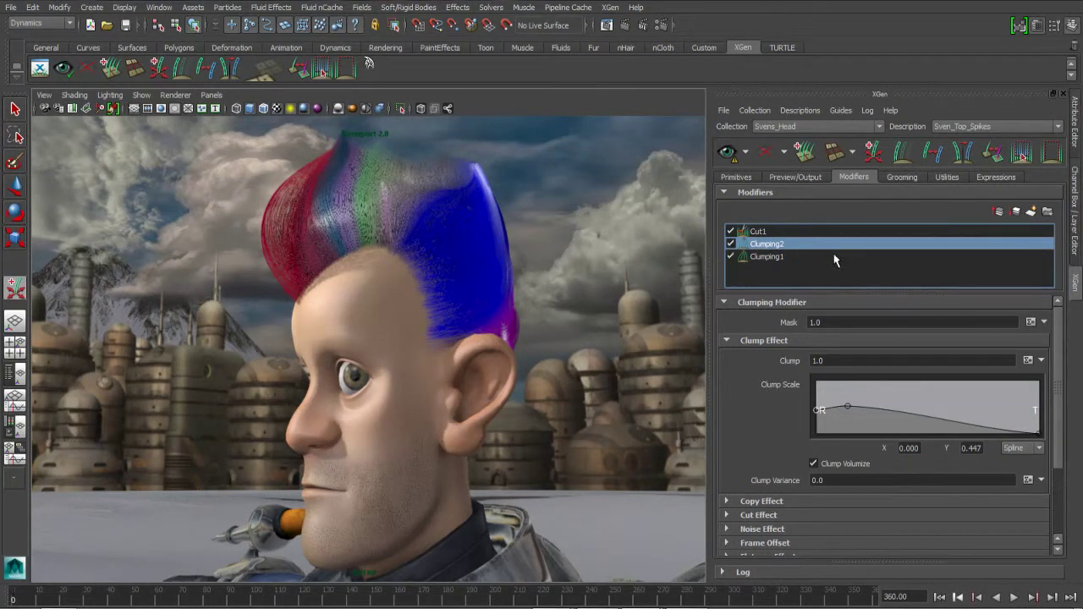
Step: View the available XGen modifier types without adding one, and select the Cut1 modifier
{"action": "left_click", "coordinate": [1031, 211]}
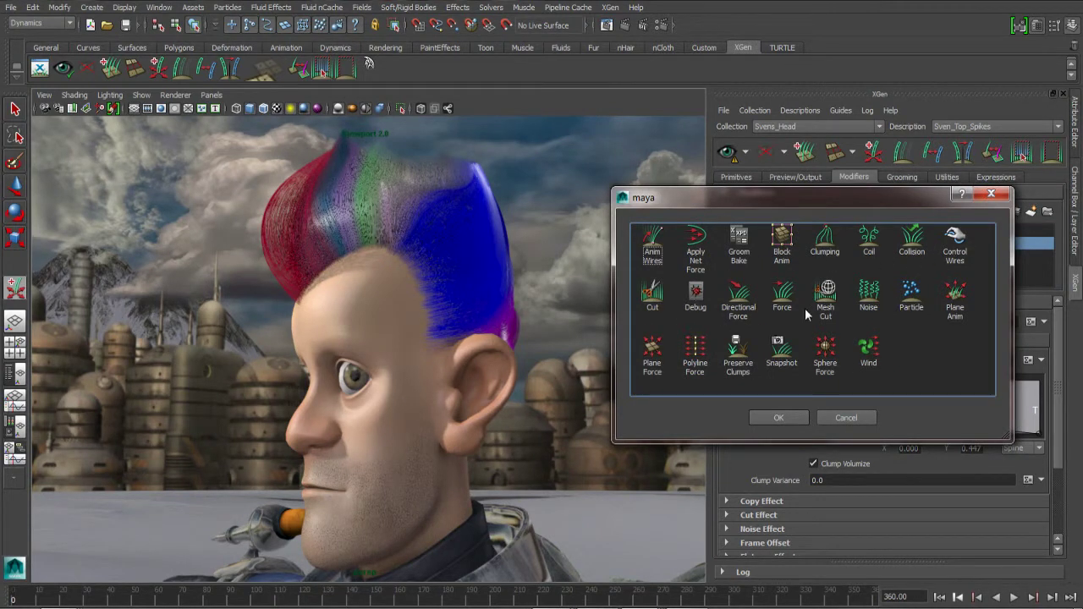
{"action": "left_click", "coordinate": [992, 195]}
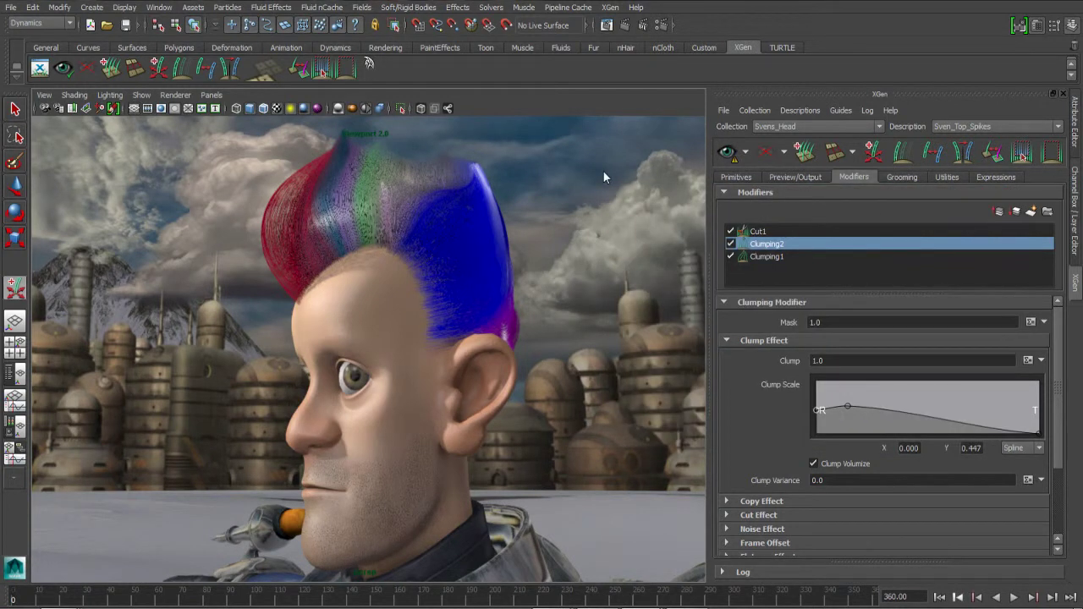
{"action": "left_click", "coordinate": [757, 231]}
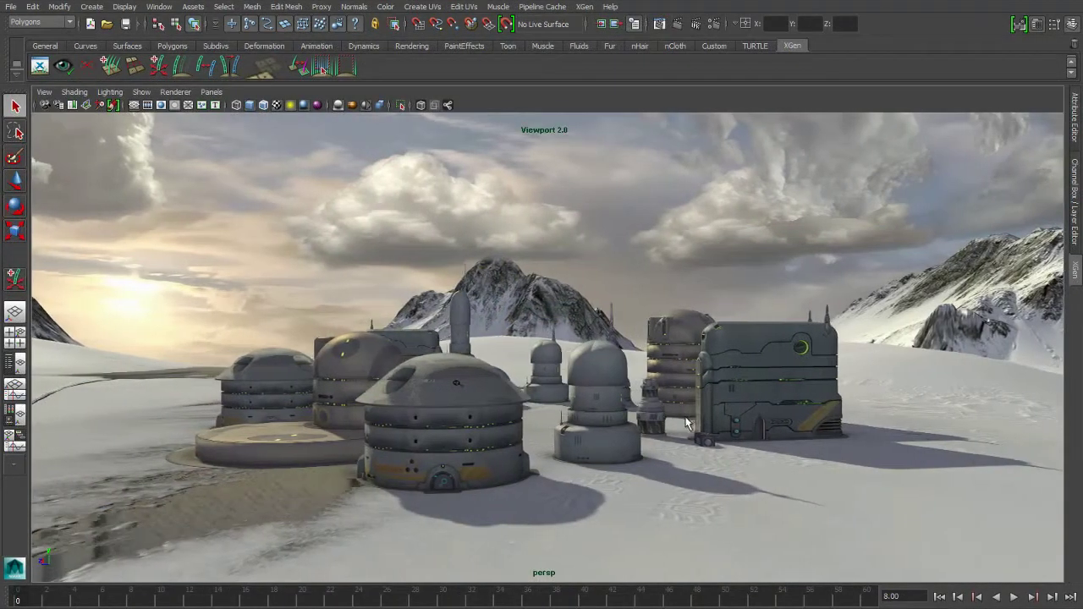
{"action": "left_click_drag", "start_coordinate": [692, 422], "coordinate": [679, 419], "text": "alt"}
{"action": "middle_click_drag", "start_coordinate": [613, 420], "coordinate": [639, 425], "text": "alt"}
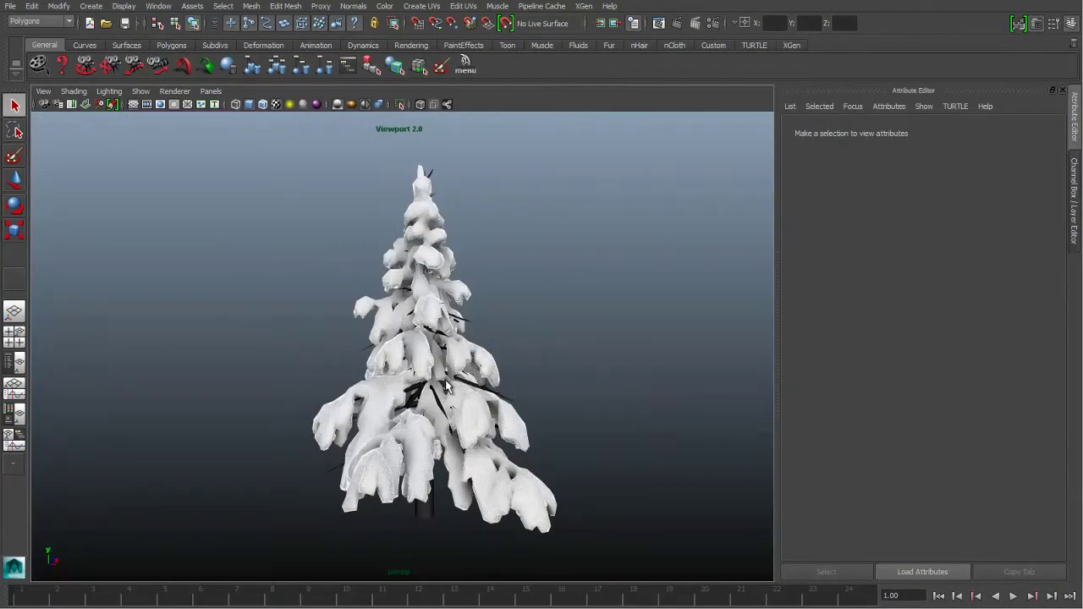
Step: Export the snowy hemlock tree as XGen archive hemlock_snow to the User Archives folder, with Level of Detail set to Disabled
{"action": "left_click", "coordinate": [447, 382]}
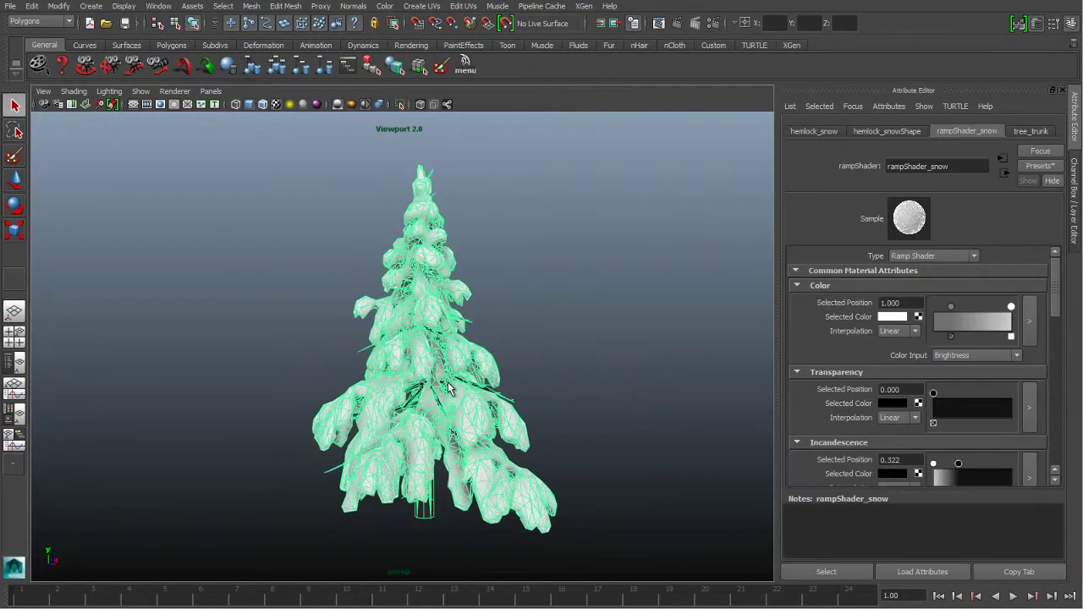
{"action": "left_click", "coordinate": [584, 7]}
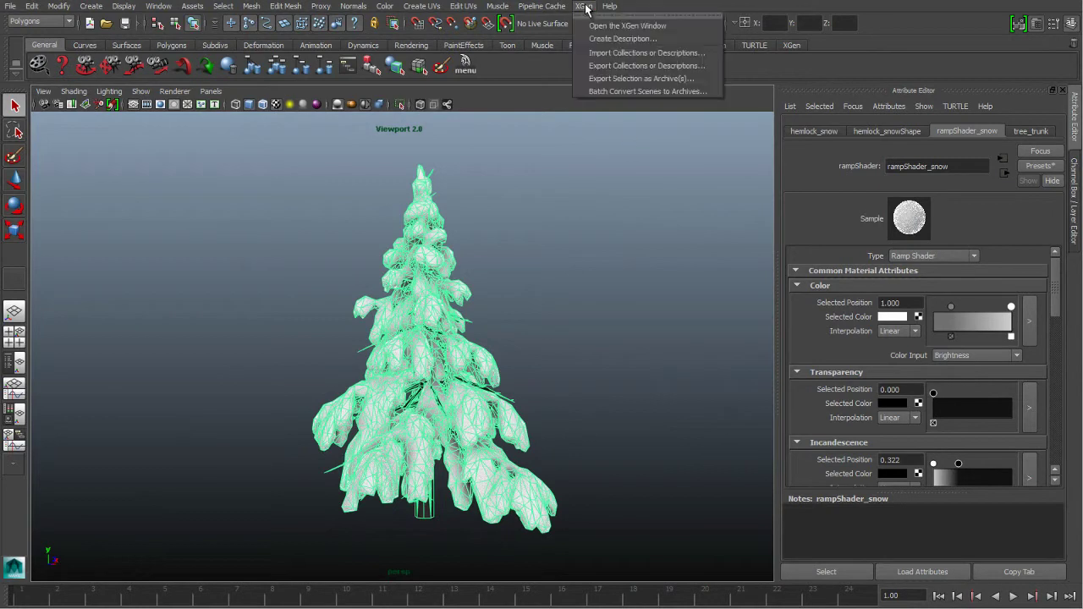
{"action": "left_click", "coordinate": [608, 80]}
{"action": "left_click", "coordinate": [465, 316]}
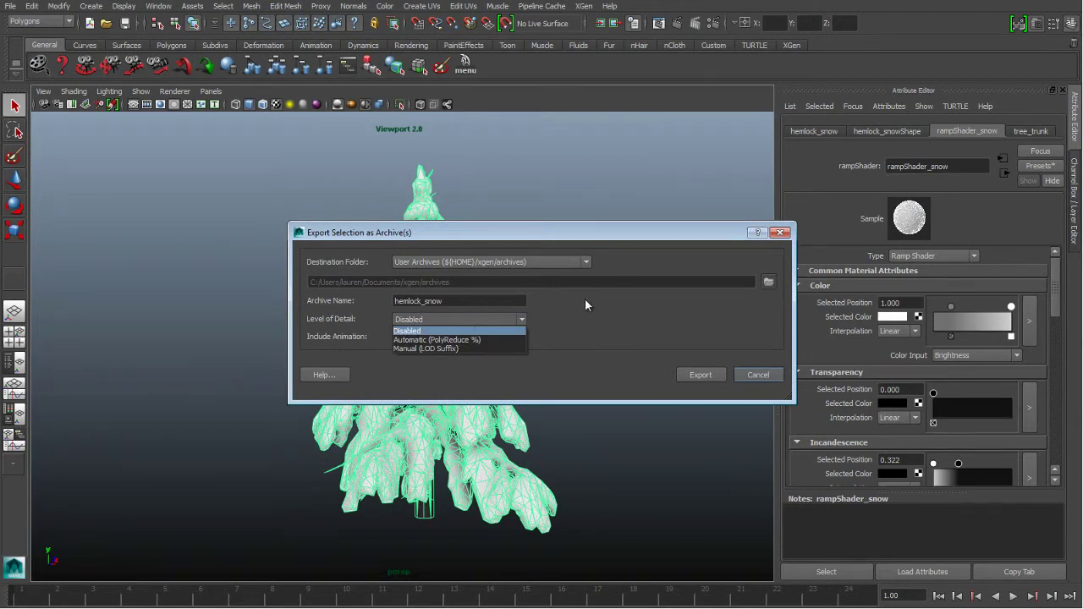
{"action": "left_click", "coordinate": [495, 330]}
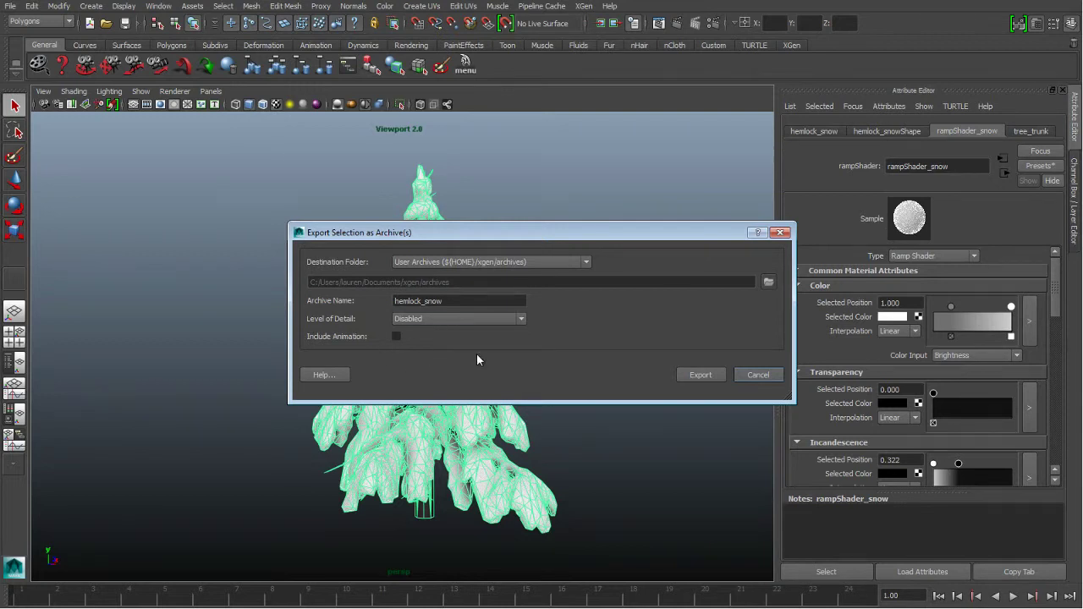
{"action": "left_click", "coordinate": [703, 374]}
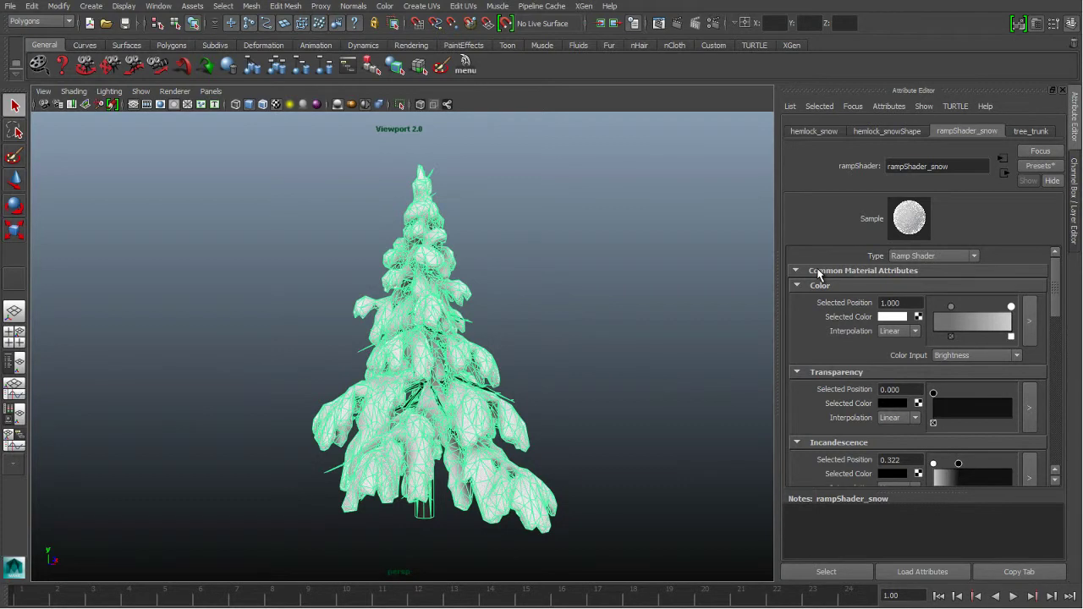
{"action": "left_click", "coordinate": [625, 243]}
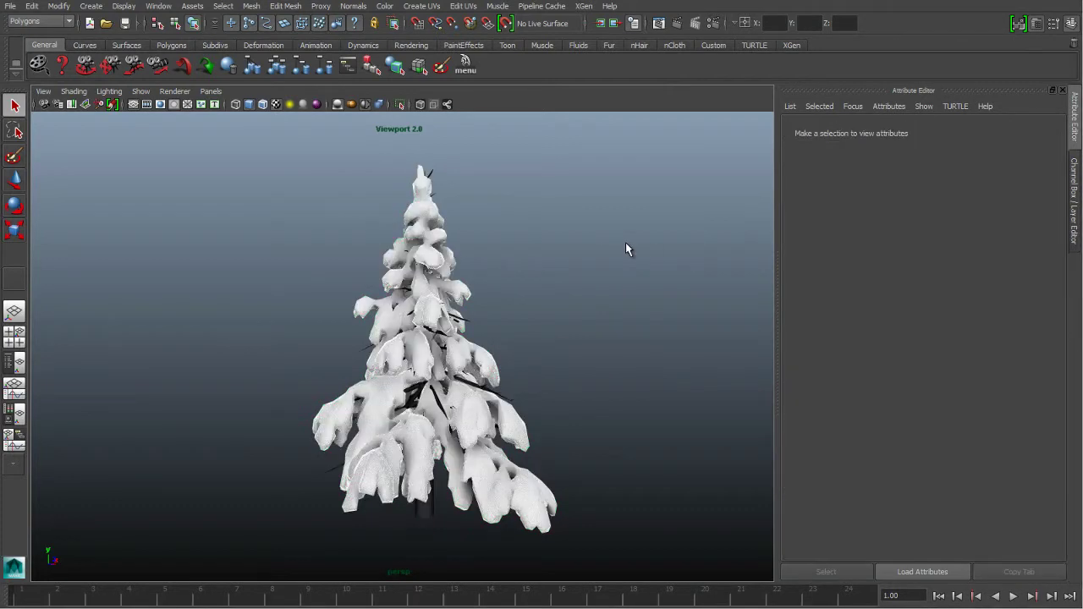
Step: Switch to the snowy settlement scene, select the snow ground mesh and show the XGen editor
{"action": "key", "text": "alt+Tab"}
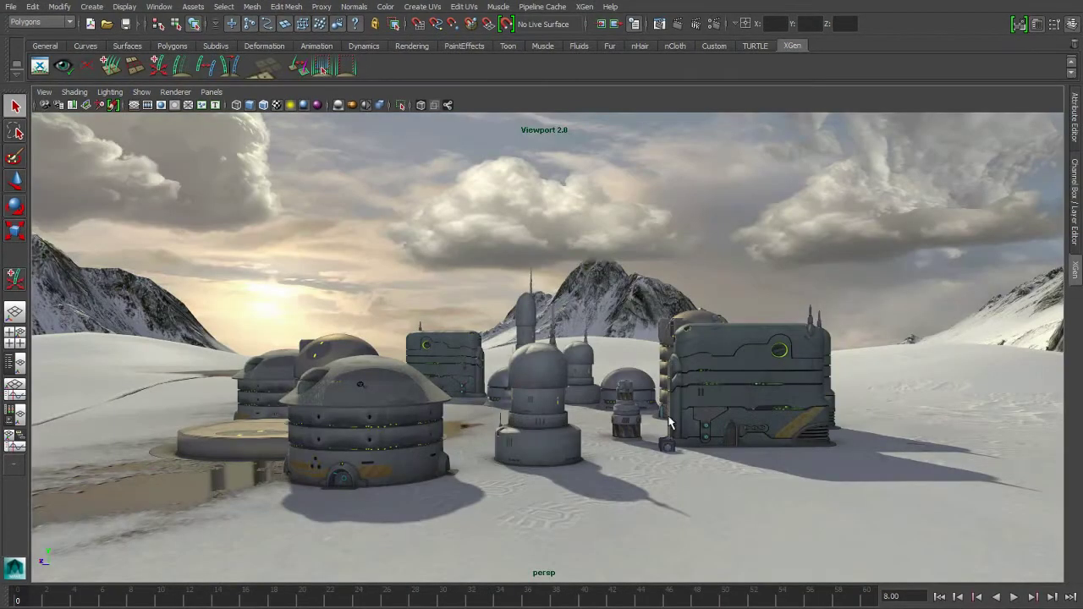
{"action": "left_click", "coordinate": [651, 489]}
{"action": "middle_click_drag", "start_coordinate": [637, 344], "coordinate": [629, 337], "text": "alt"}
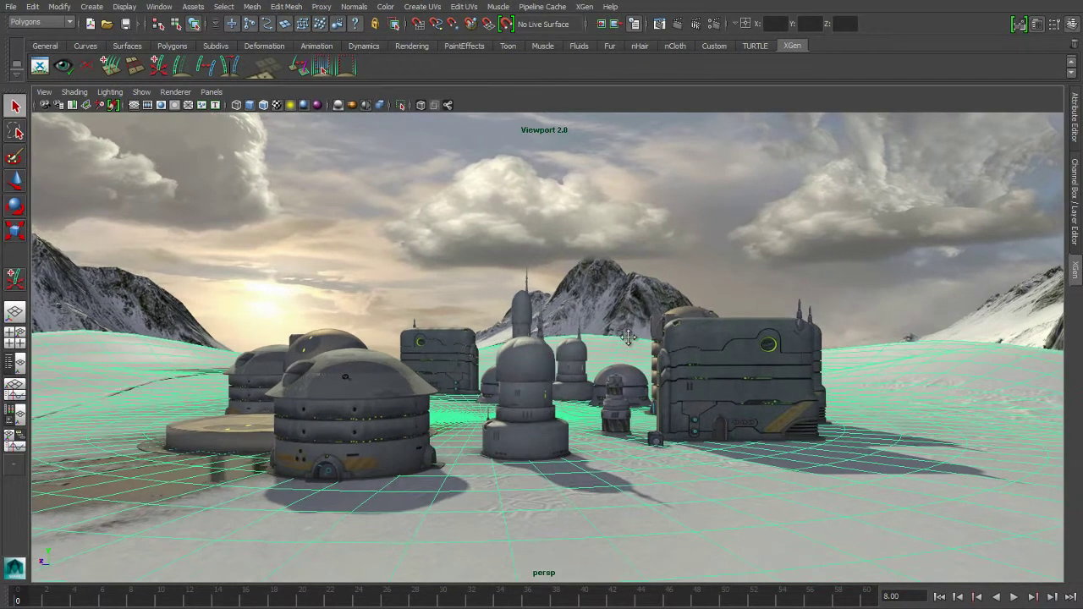
{"action": "left_click_drag", "start_coordinate": [622, 337], "coordinate": [622, 339], "text": "alt"}
{"action": "middle_click_drag", "start_coordinate": [621, 338], "coordinate": [618, 322], "text": "alt"}
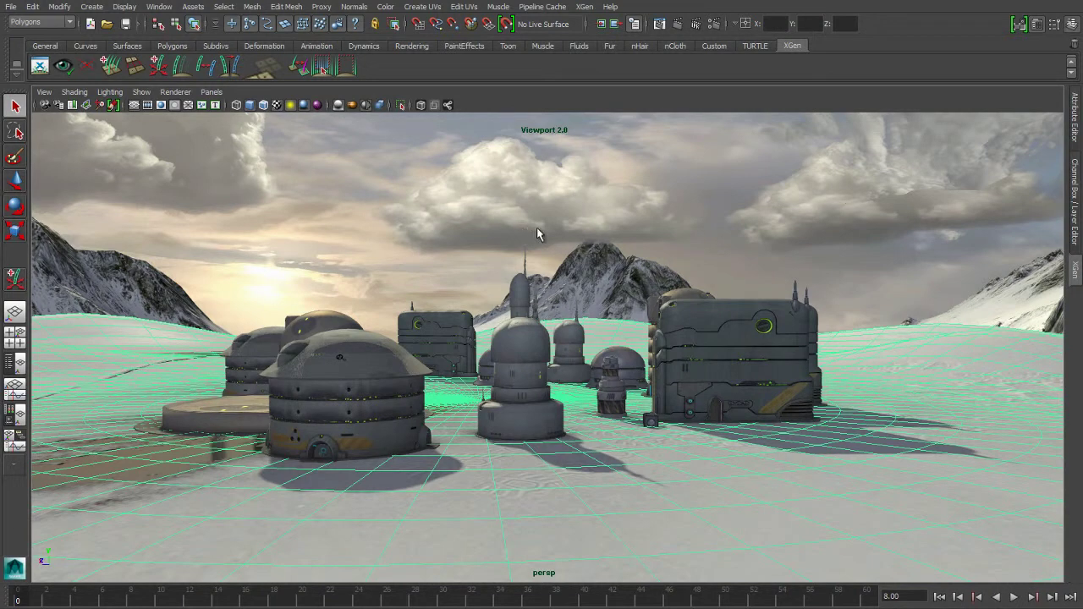
{"action": "left_click", "coordinate": [1073, 275]}
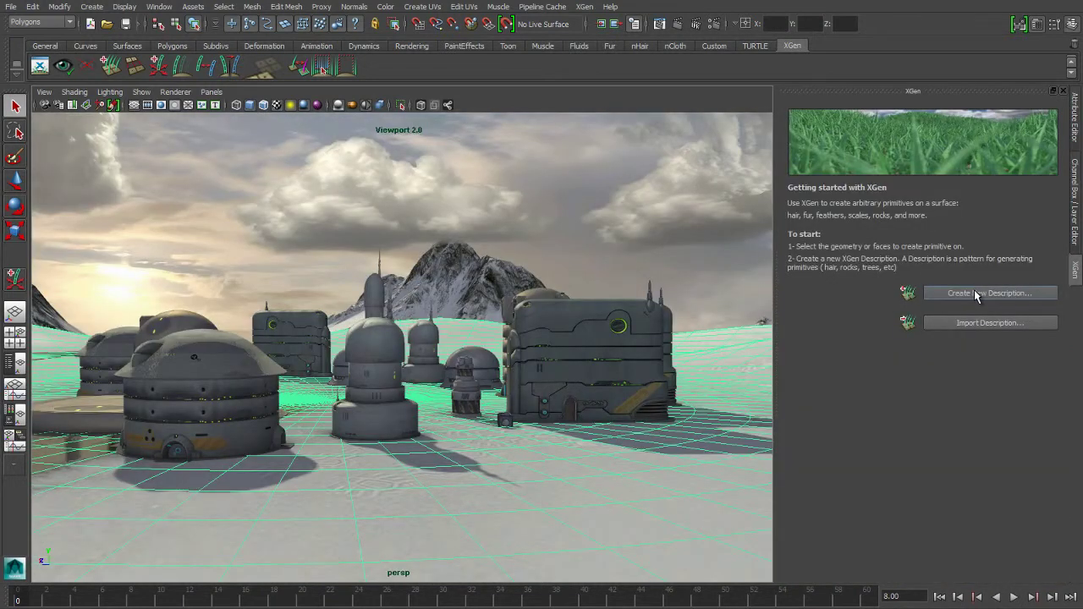
Step: Create an XGen description named tree in a new collection, using Custom Geometry/Archives generated randomly across the surface and controlled by placing and shaping guides
{"action": "left_click", "coordinate": [976, 293]}
{"action": "left_click_drag", "start_coordinate": [546, 122], "coordinate": [580, 153]}
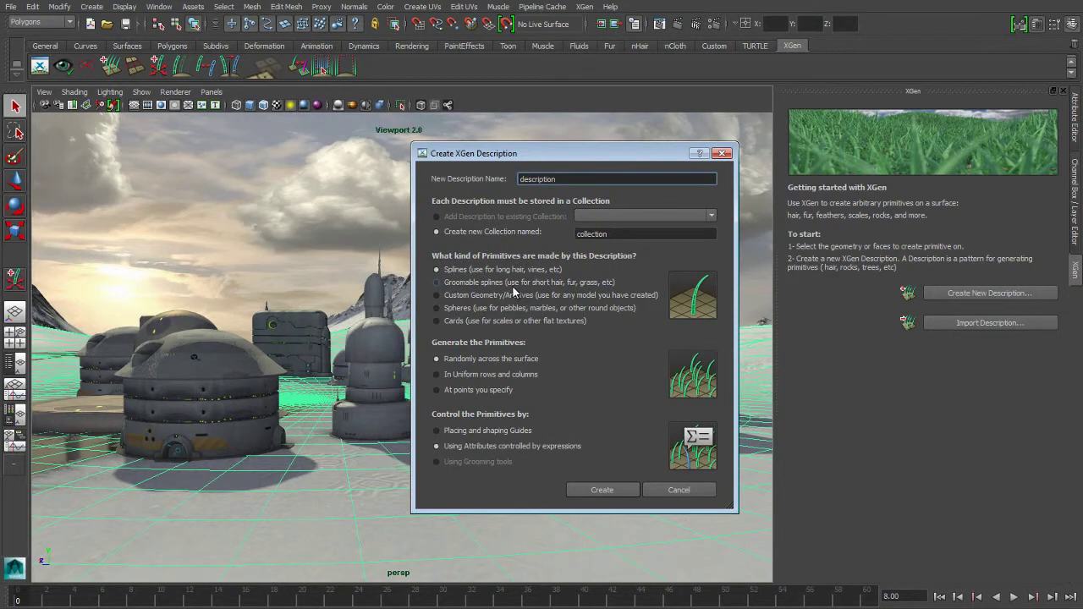
{"action": "left_click", "coordinate": [436, 296]}
{"action": "left_click_drag", "start_coordinate": [580, 179], "coordinate": [478, 188]}
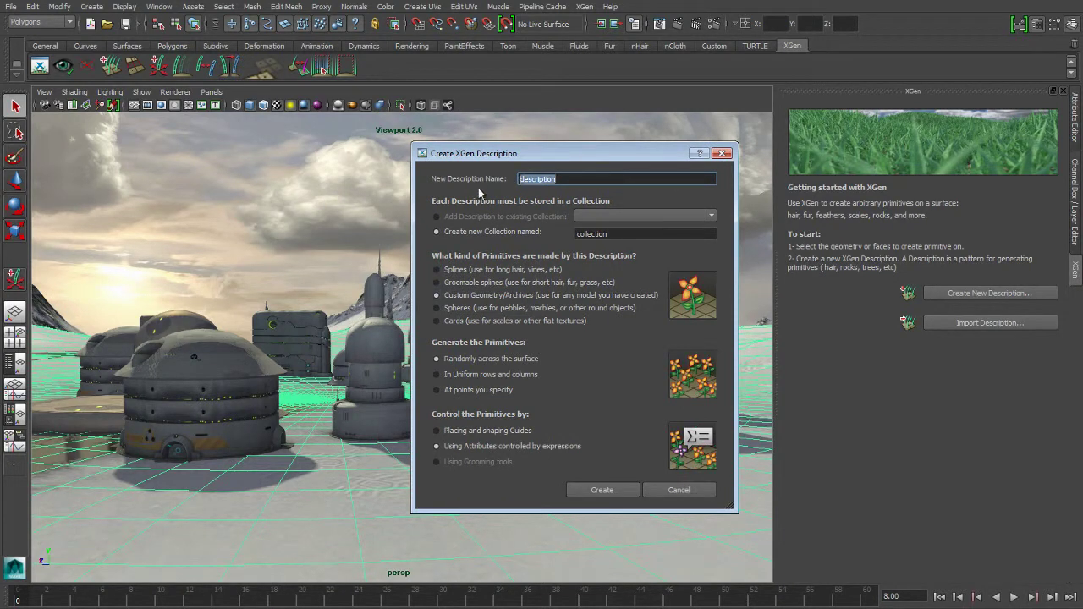
{"action": "type", "text": "tree"}
{"action": "left_click", "coordinate": [435, 431]}
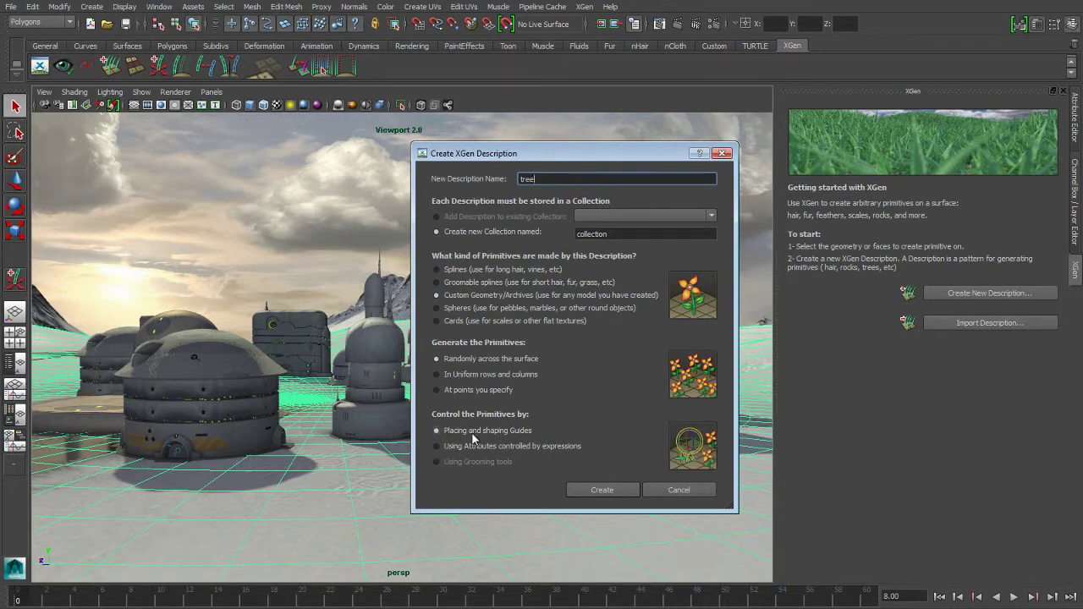
{"action": "left_click", "coordinate": [602, 490]}
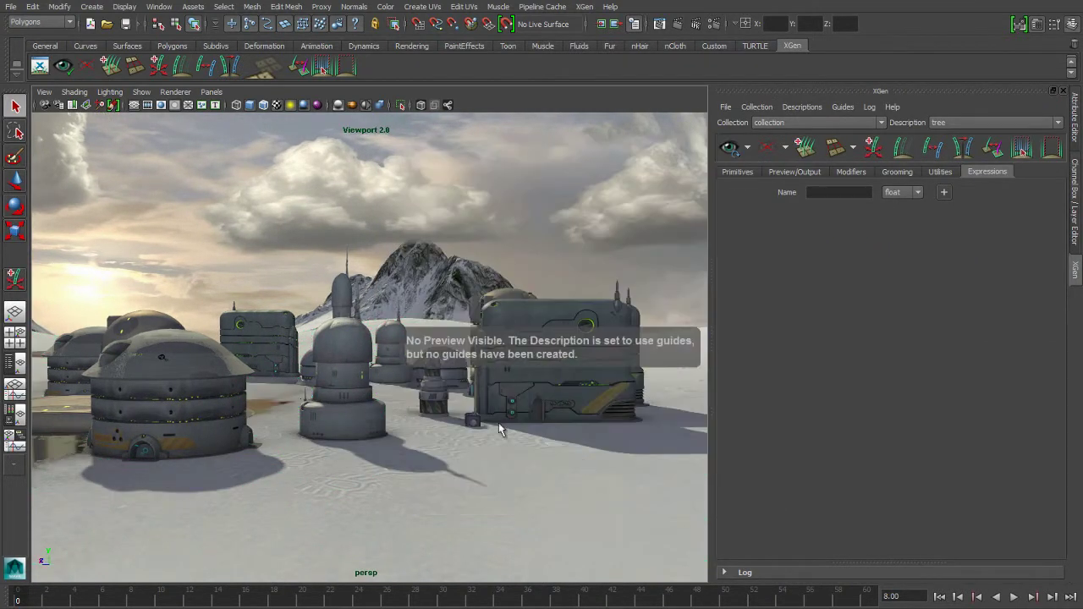
Step: Place three guides for the tree description: on the far snow hill, in front of the buildings and behind them
{"action": "left_click", "coordinate": [738, 172]}
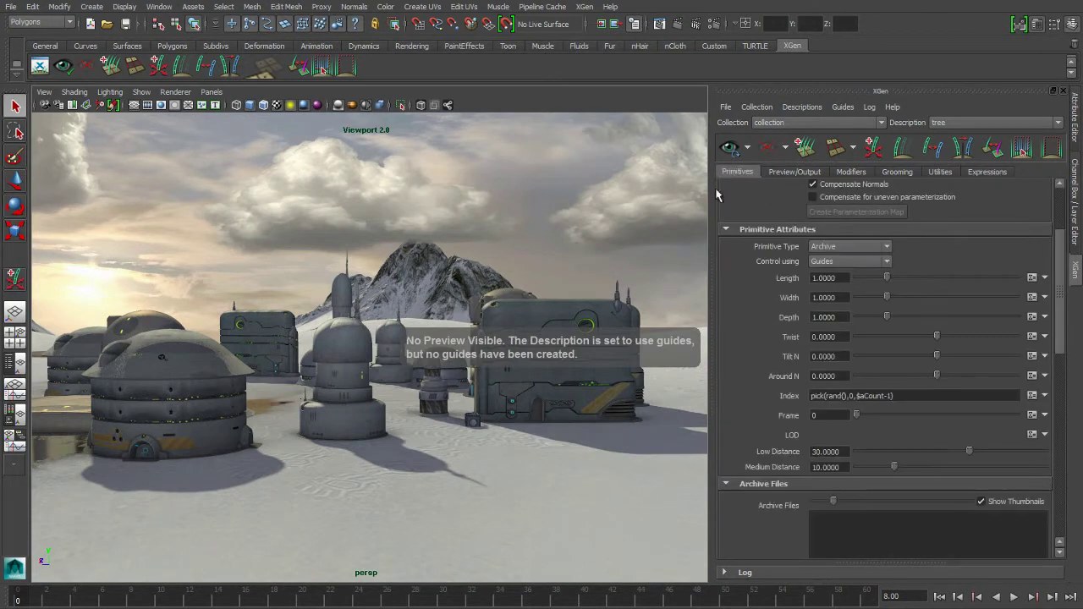
{"action": "left_click_drag", "start_coordinate": [452, 288], "coordinate": [576, 315], "text": "alt"}
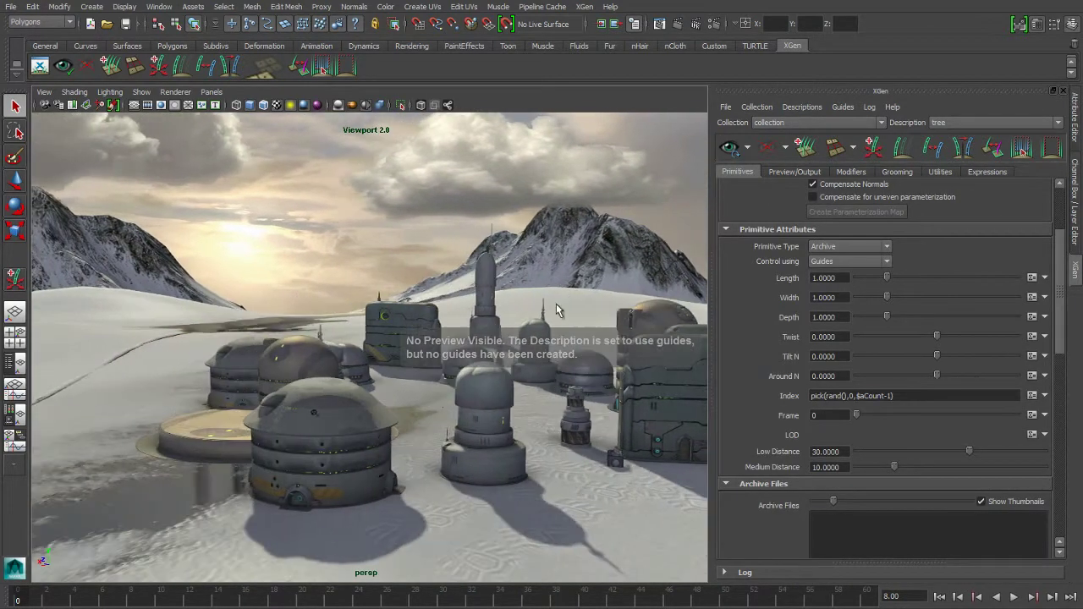
{"action": "scroll", "coordinate": [1043, 198], "scroll_direction": "up", "scroll_amount": 3}
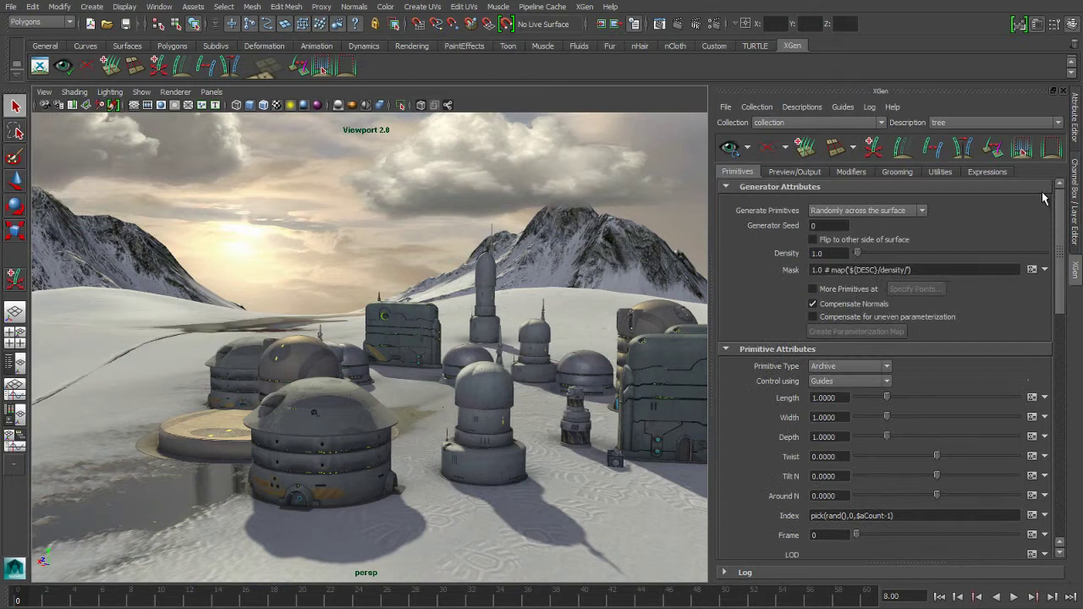
{"action": "left_click", "coordinate": [872, 147]}
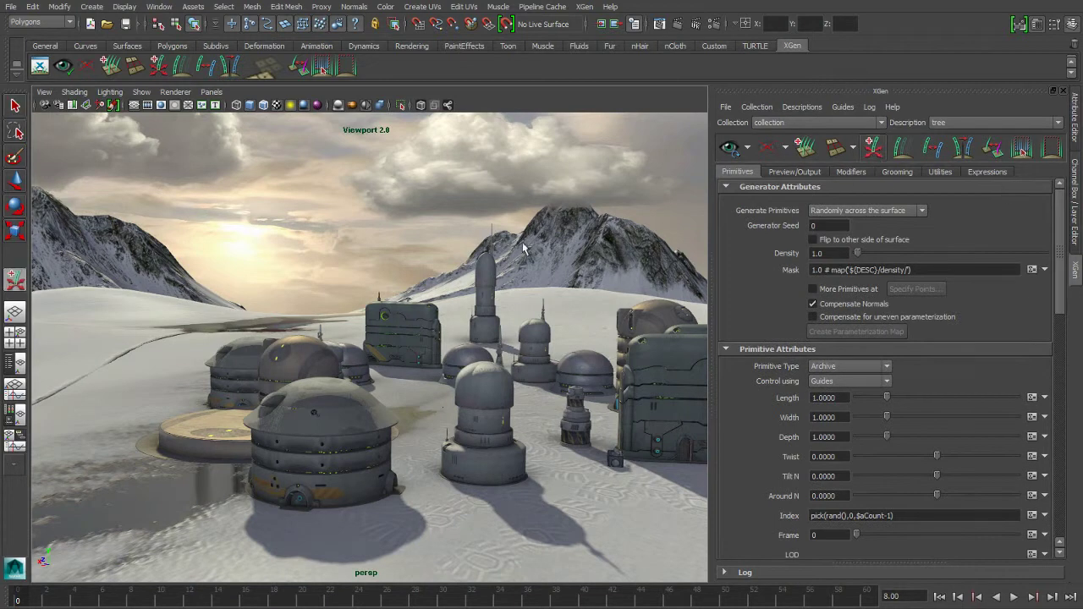
{"action": "left_click", "coordinate": [103, 300]}
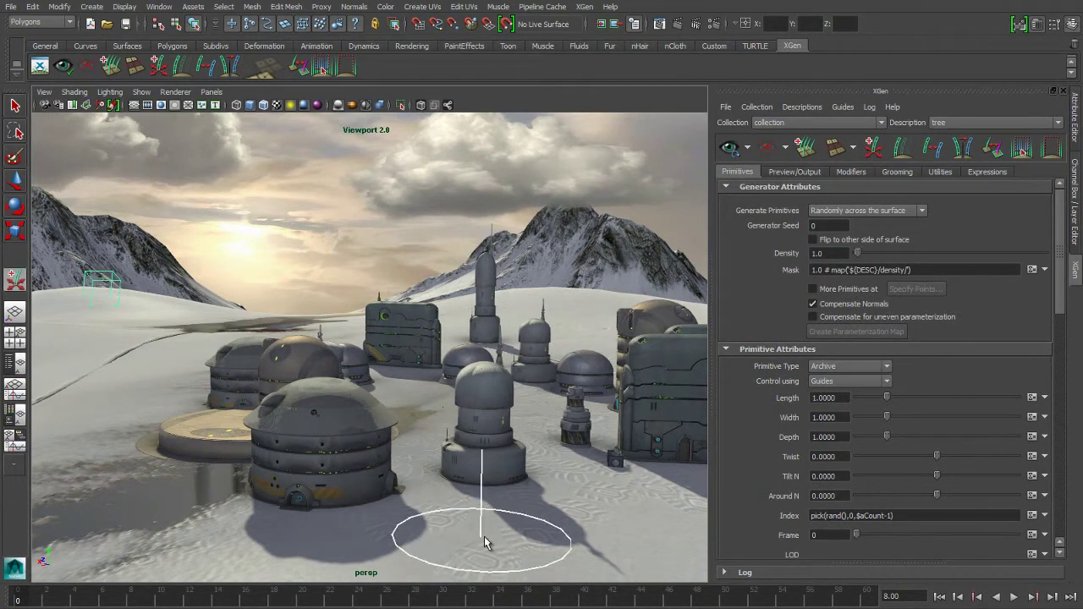
{"action": "left_click", "coordinate": [487, 478]}
{"action": "left_click", "coordinate": [544, 301]}
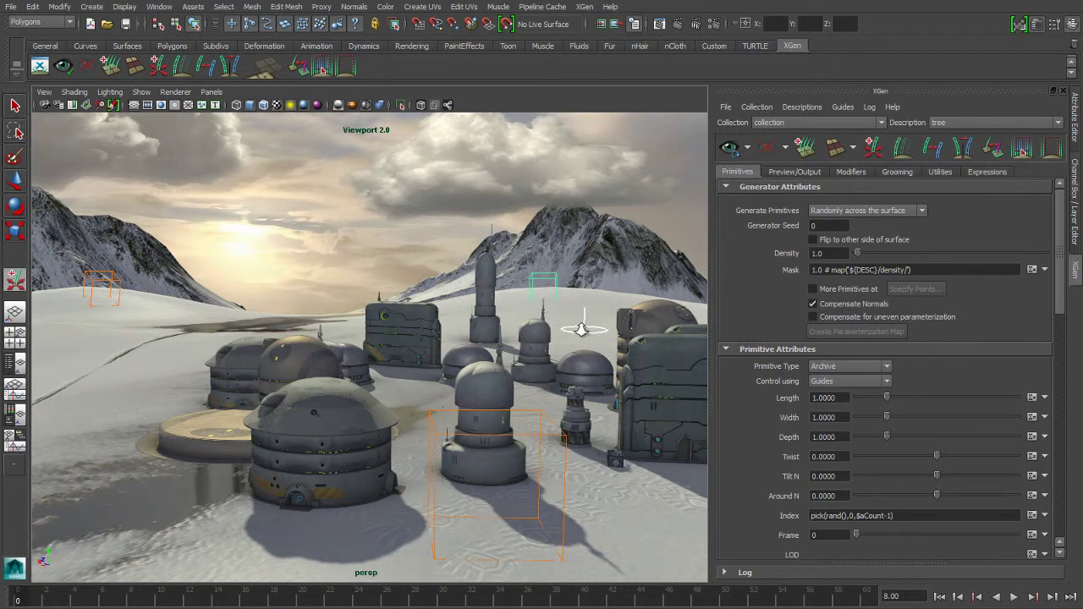
{"action": "scroll", "coordinate": [578, 330], "scroll_direction": "down", "scroll_amount": 1}
{"action": "key", "text": "w"}
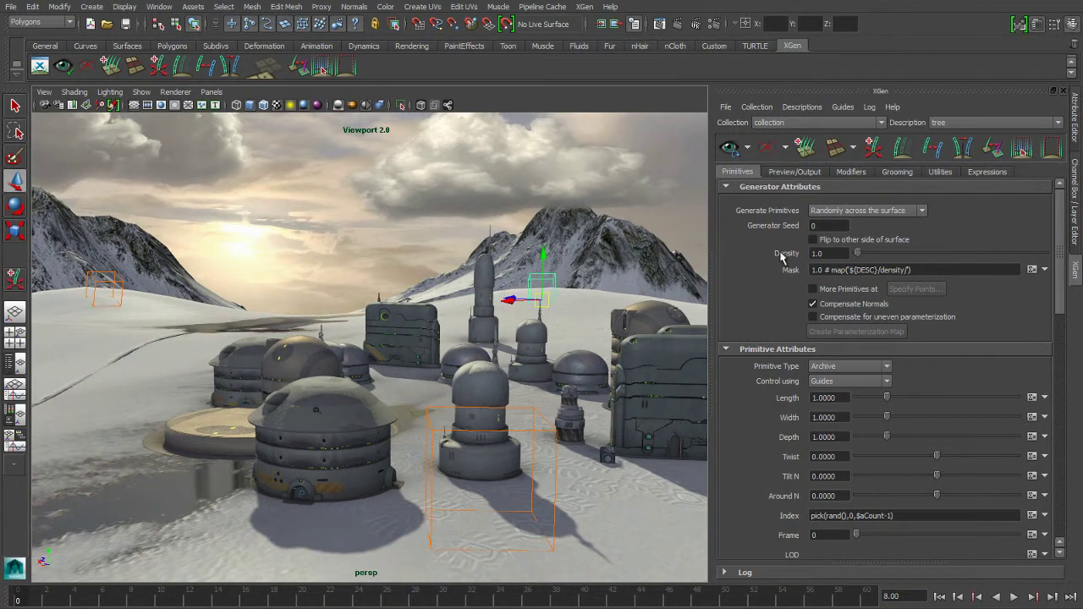
Step: Set the tree description's generator density to 0.15
{"action": "left_click", "coordinate": [826, 253]}
{"action": "double_click", "coordinate": [827, 253]}
{"action": "type", "text": "0.15"}
{"action": "key", "text": "Return"}
Step: Add the archive files fir_snow.xarc and hemlock_snow.xarc to the tree description
{"action": "left_click_drag", "start_coordinate": [1058, 300], "coordinate": [1063, 387]}
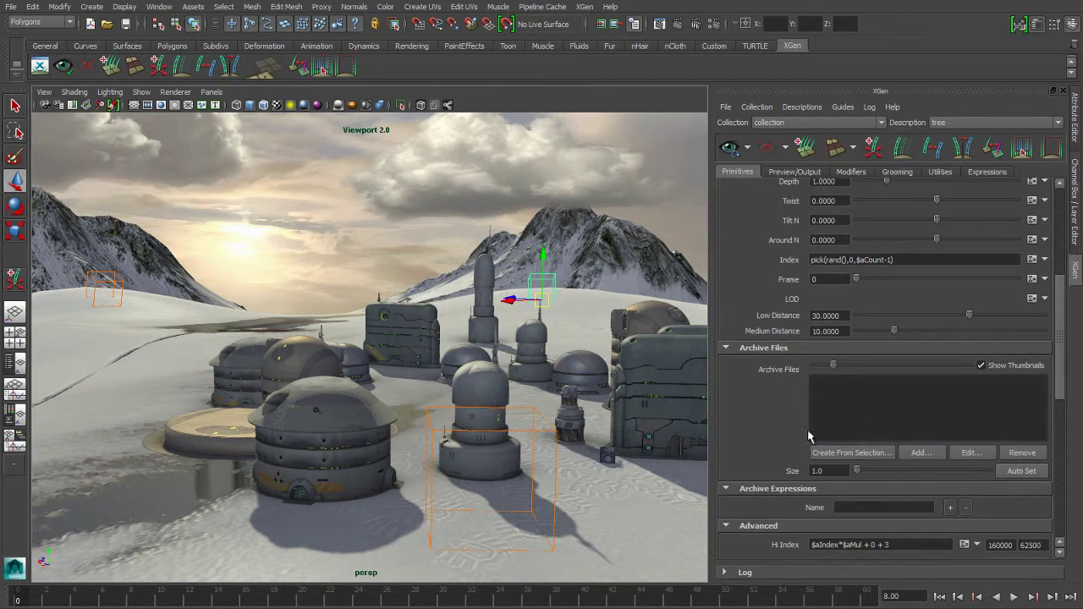
{"action": "left_click", "coordinate": [918, 453]}
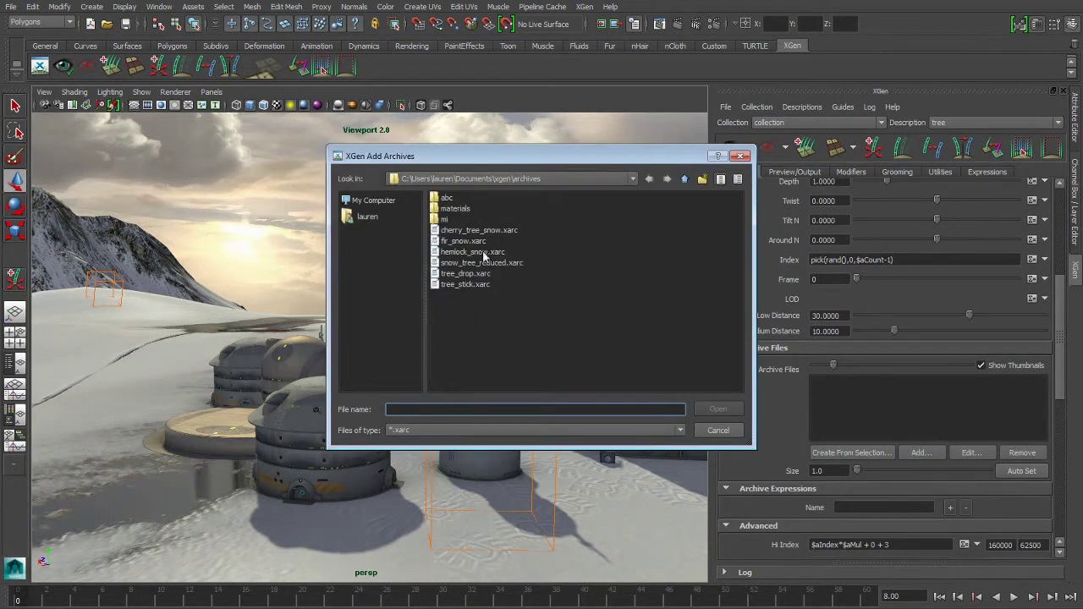
{"action": "left_click", "coordinate": [470, 243]}
{"action": "left_click", "coordinate": [471, 252], "text": "ctrl"}
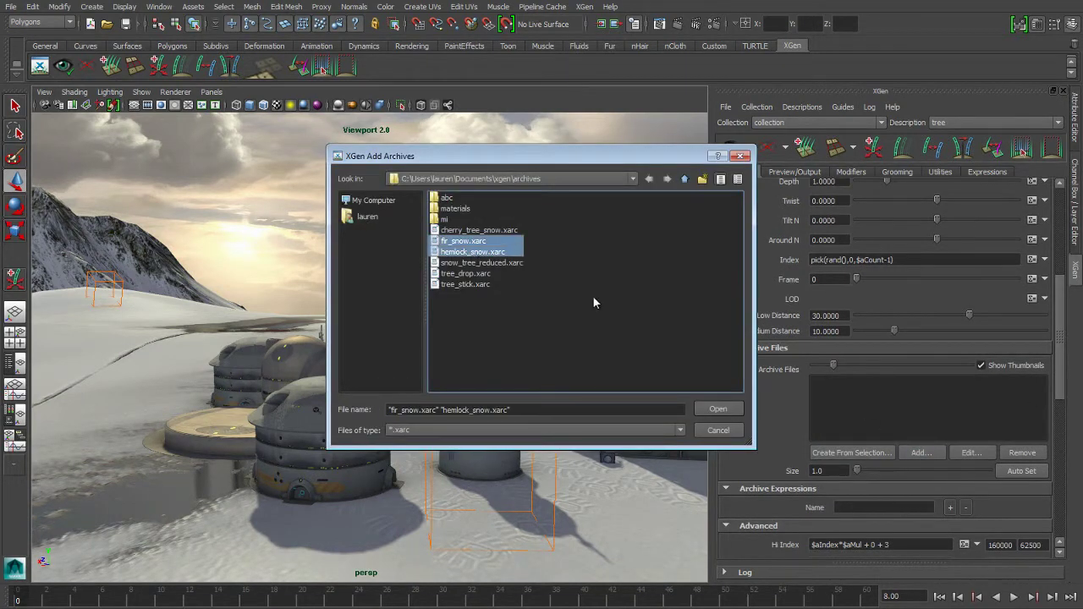
{"action": "left_click", "coordinate": [718, 408]}
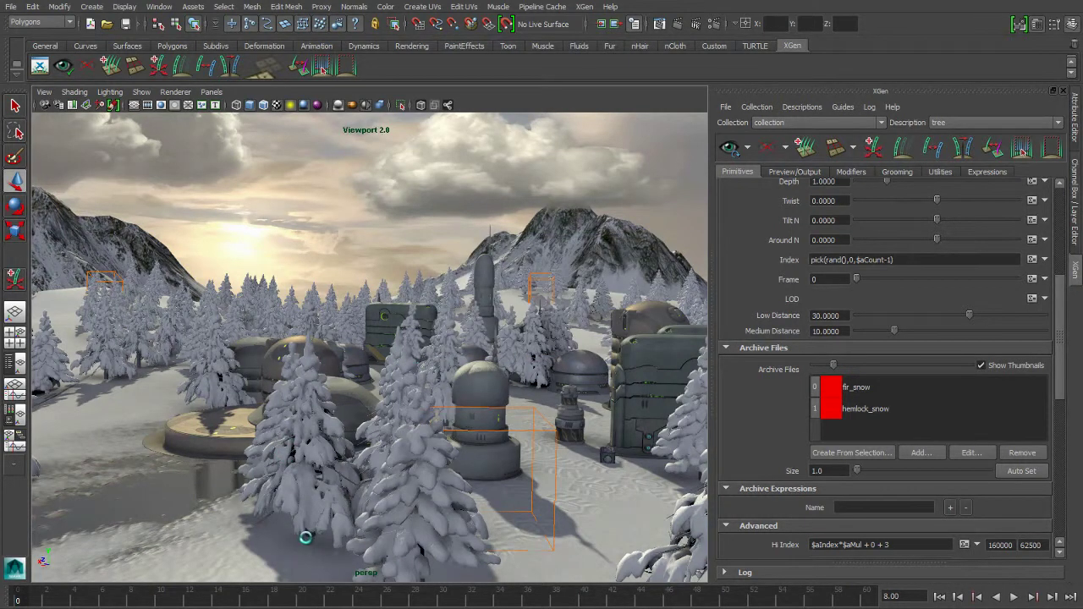
Step: Rotate and scale down the guide on the snow hill to adjust the surrounding trees' orientation and size
{"action": "key", "text": "q"}
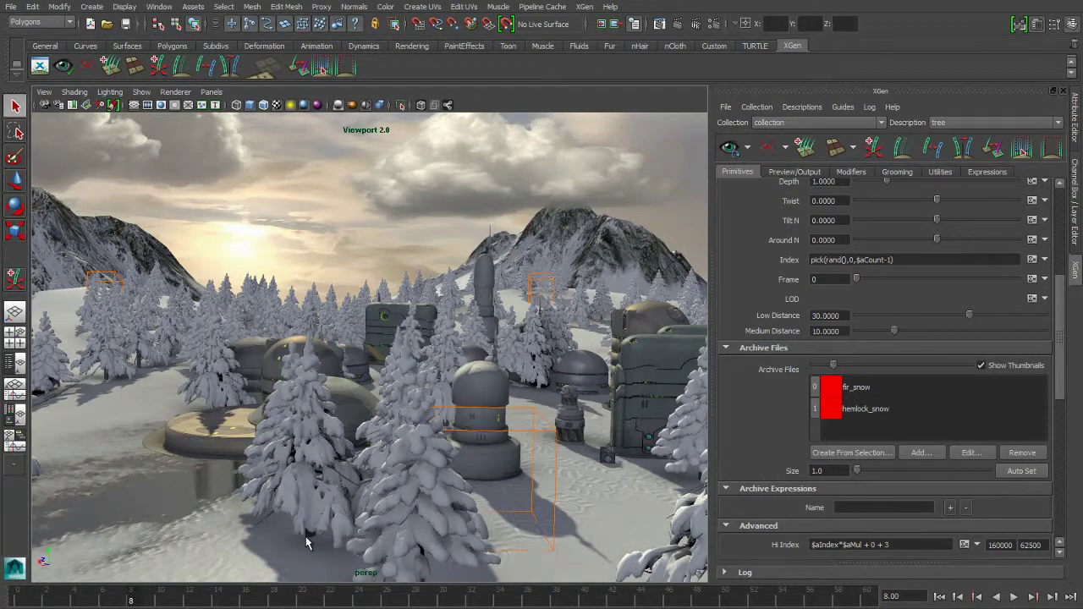
{"action": "left_click_drag", "start_coordinate": [295, 384], "coordinate": [73, 316], "text": "alt"}
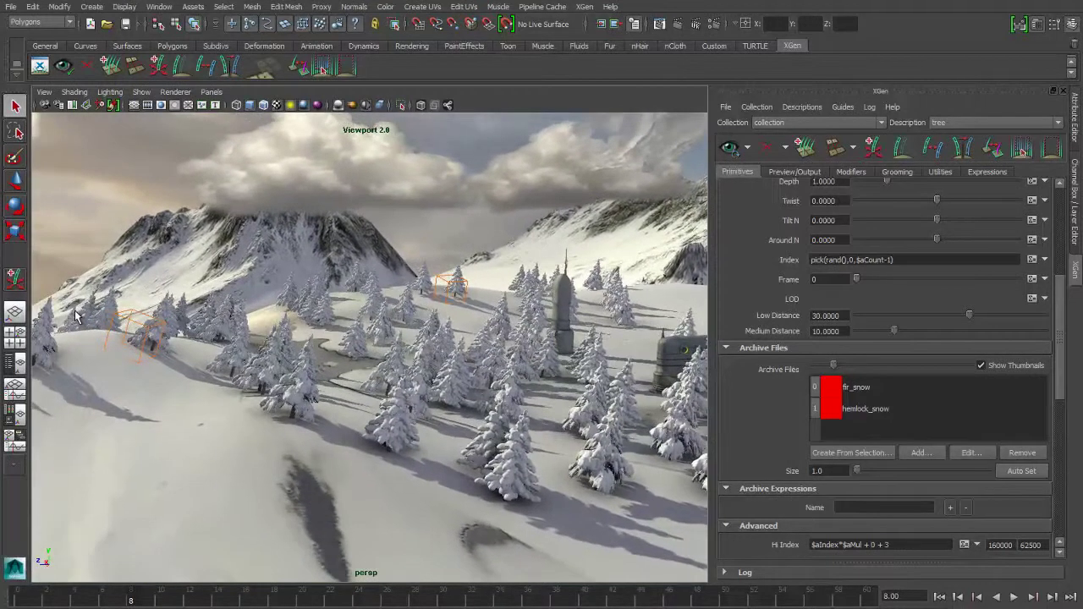
{"action": "key", "text": "e"}
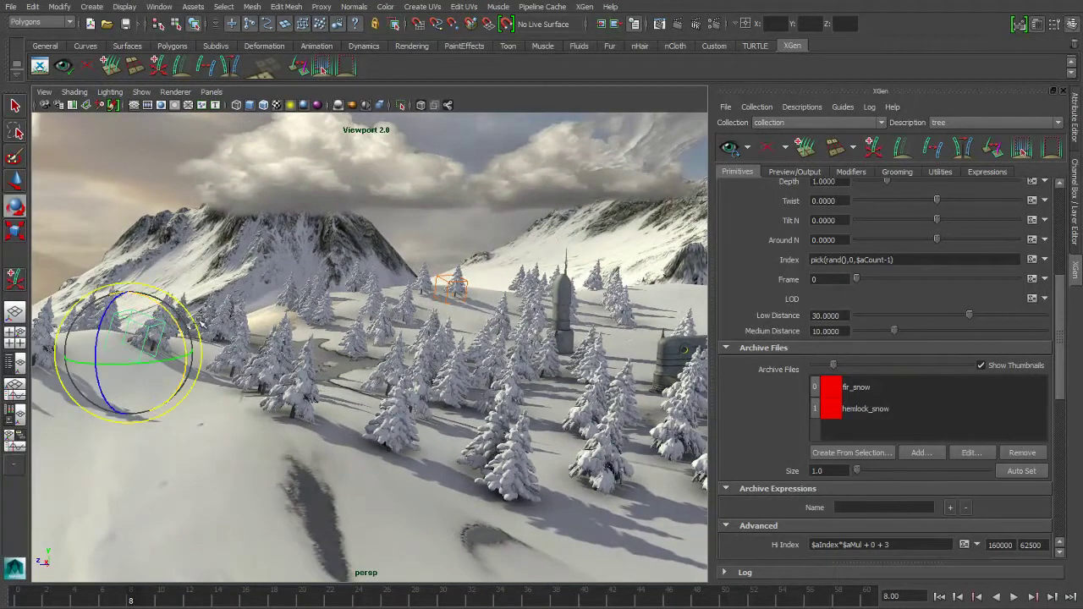
{"action": "left_click_drag", "start_coordinate": [180, 331], "coordinate": [171, 313]}
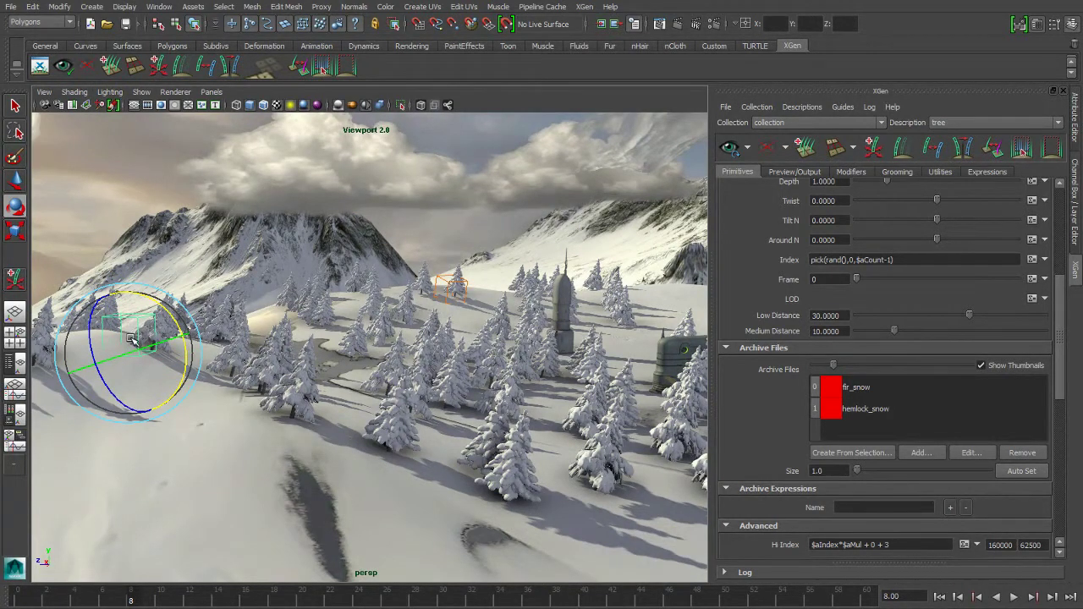
{"action": "key", "text": "w"}
{"action": "left_click_drag", "start_coordinate": [113, 355], "coordinate": [109, 356]}
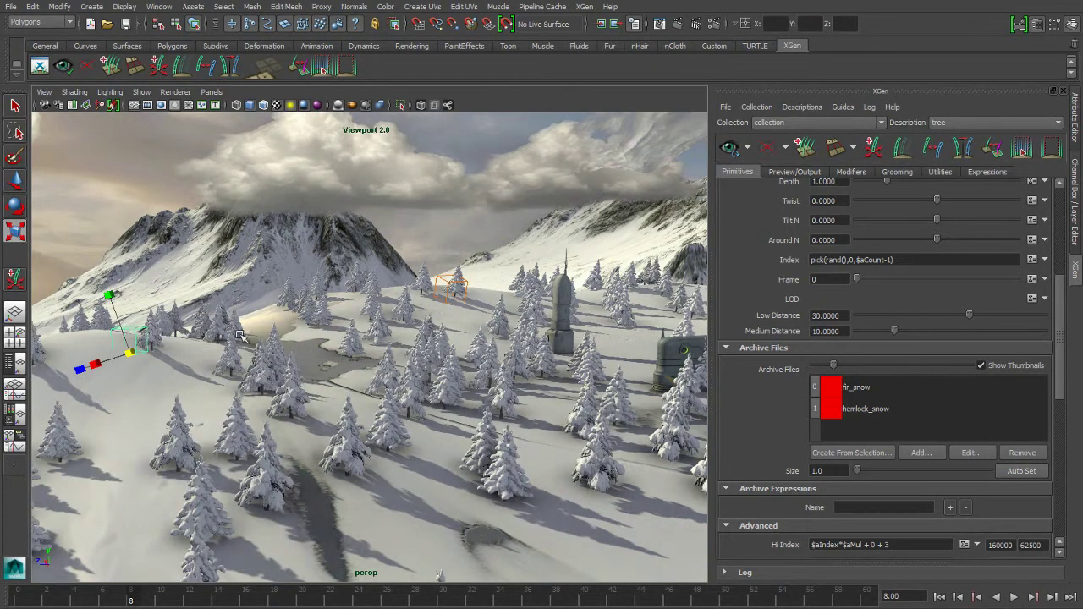
Step: Rotate the distant guide behind the snow hill and update the XGen tree preview
{"action": "left_click", "coordinate": [464, 282]}
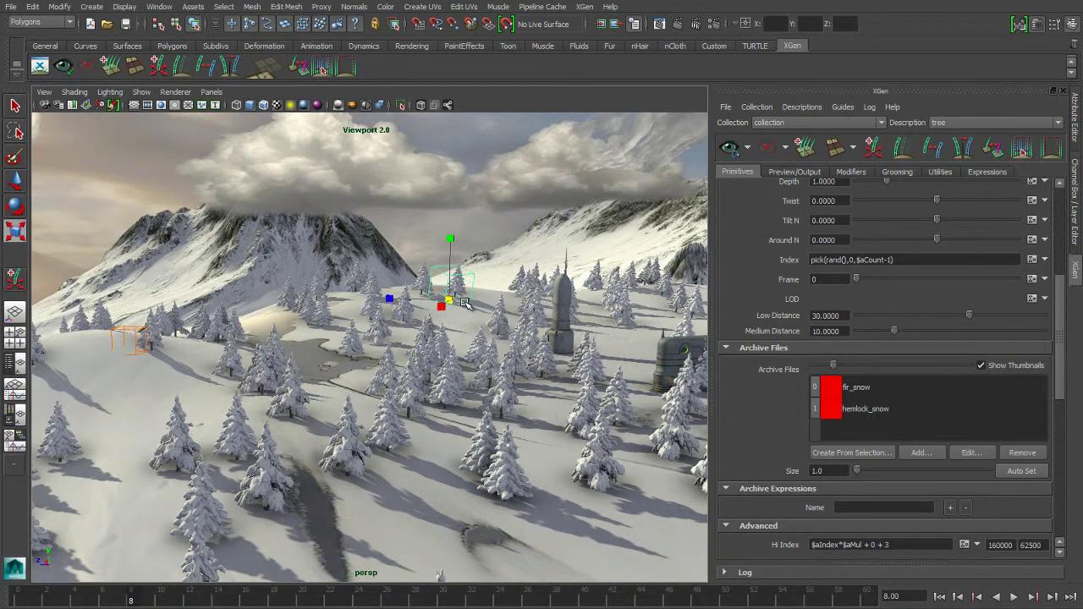
{"action": "key", "text": "e"}
{"action": "left_click_drag", "start_coordinate": [463, 292], "coordinate": [455, 276]}
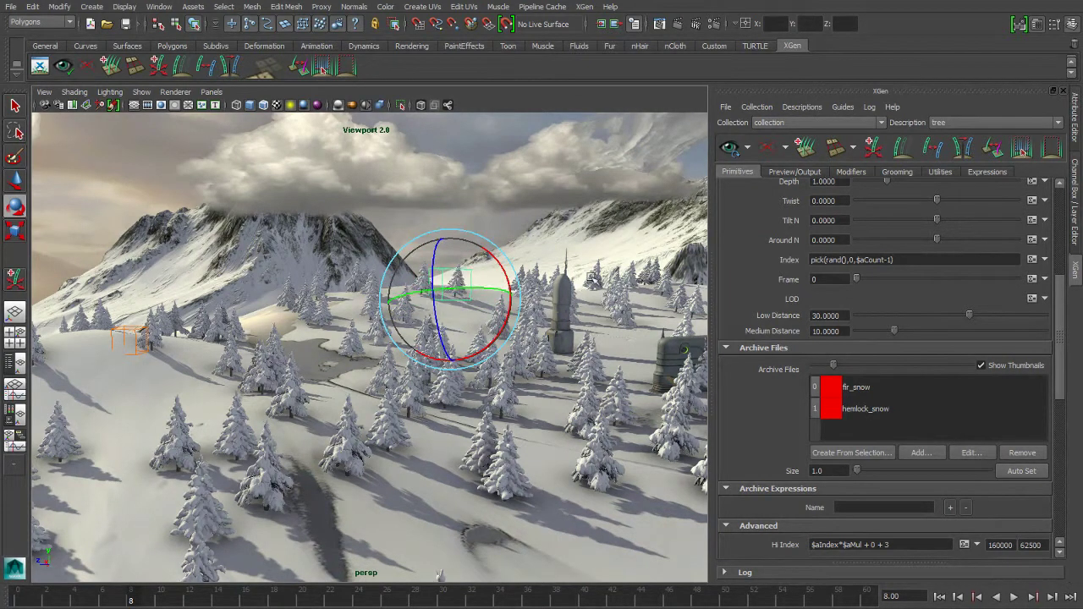
{"action": "left_click", "coordinate": [731, 149]}
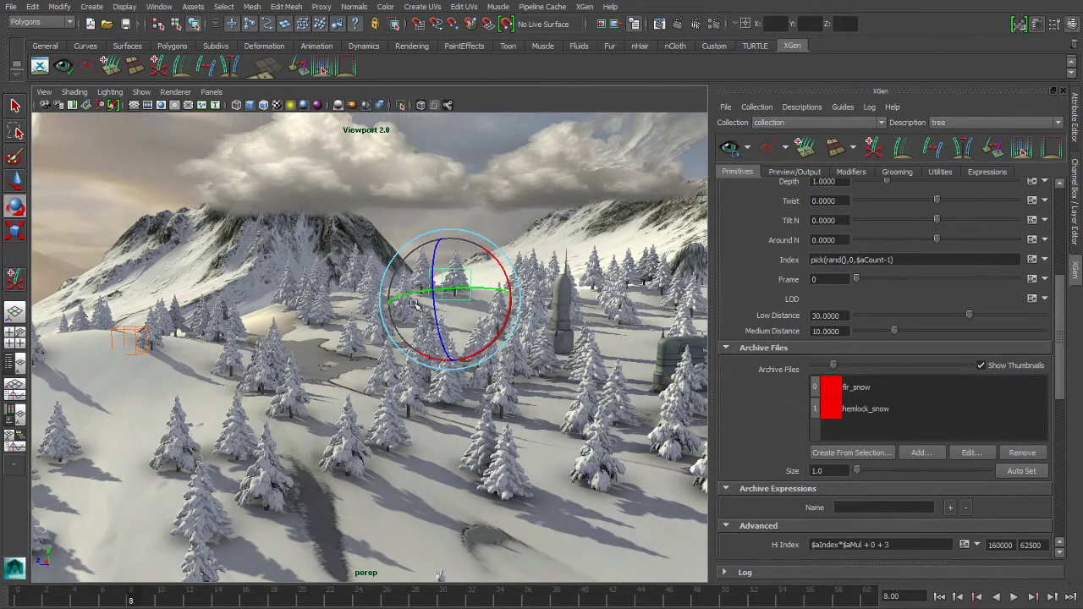
Step: Rescale the guide on the snow hill again and refresh the XGen tree preview
{"action": "left_click_drag", "start_coordinate": [302, 422], "coordinate": [149, 291], "text": "alt"}
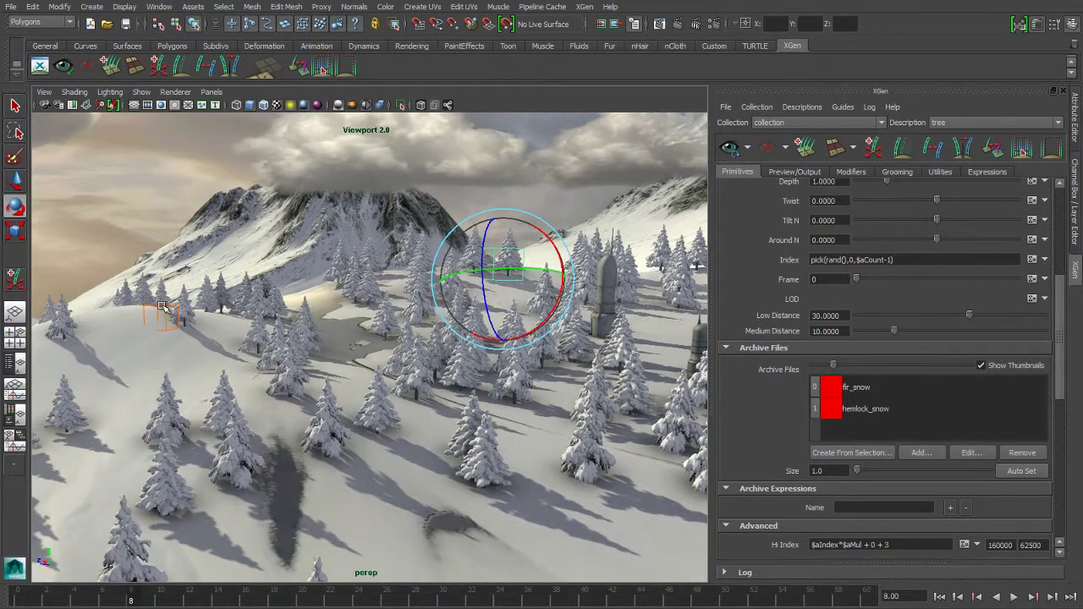
{"action": "left_click", "coordinate": [163, 308]}
{"action": "key", "text": "w"}
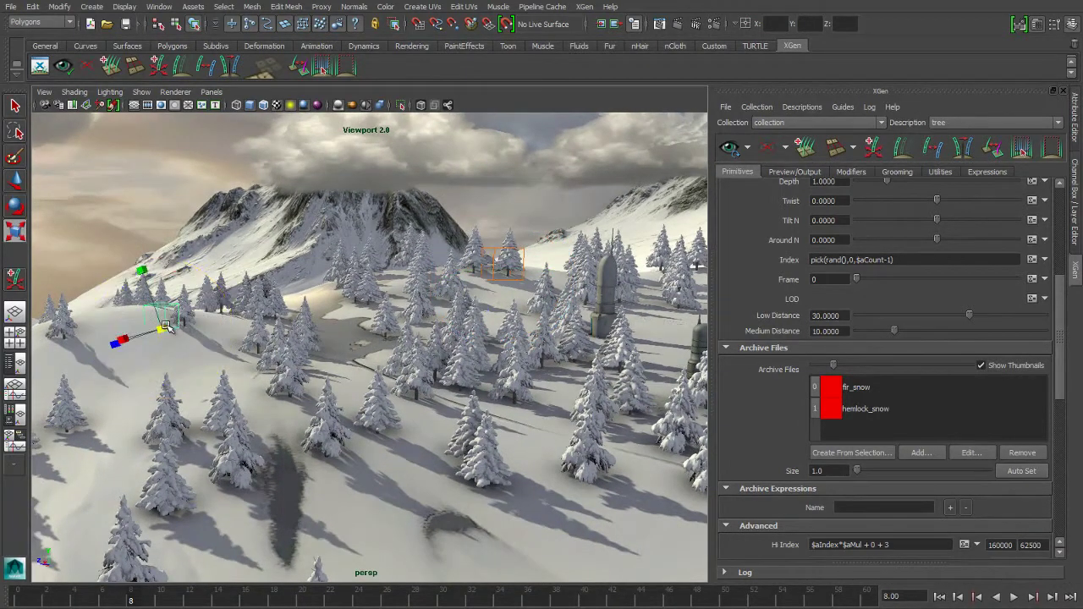
{"action": "left_click_drag", "start_coordinate": [180, 329], "coordinate": [184, 328]}
{"action": "middle_click_drag", "start_coordinate": [309, 422], "coordinate": [307, 359], "text": "alt"}
{"action": "left_click_drag", "start_coordinate": [329, 381], "coordinate": [318, 385], "text": "alt"}
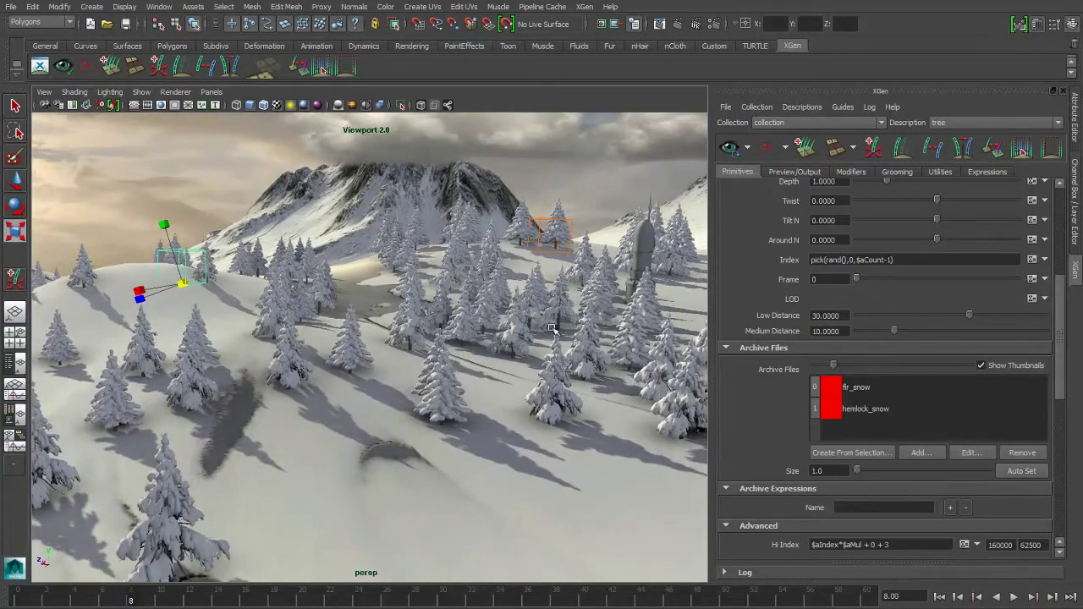
{"action": "scroll", "coordinate": [1057, 369], "scroll_direction": "up", "scroll_amount": 3}
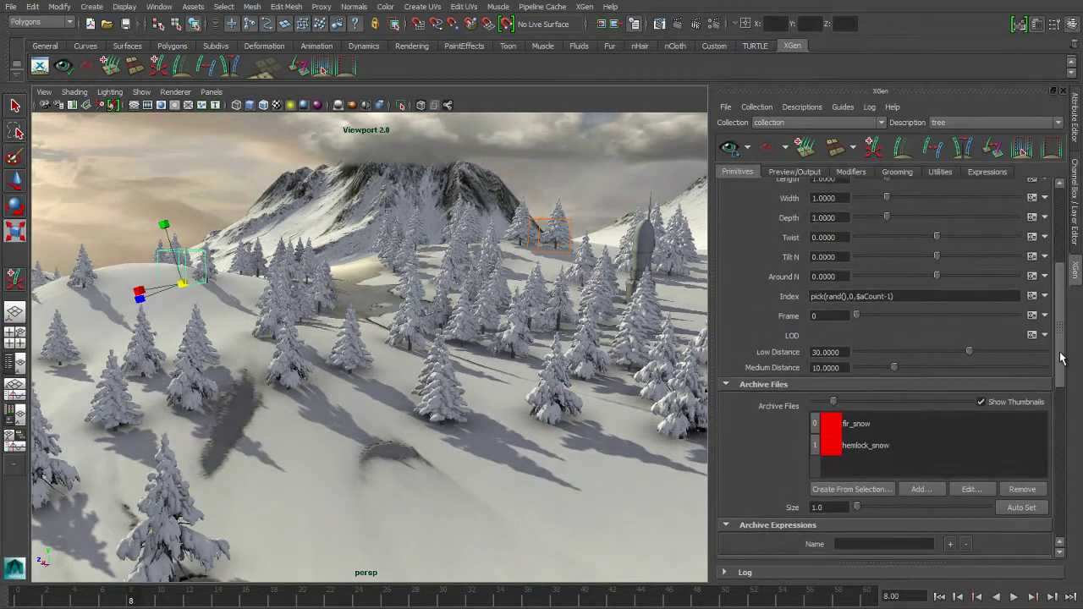
{"action": "left_click", "coordinate": [731, 154]}
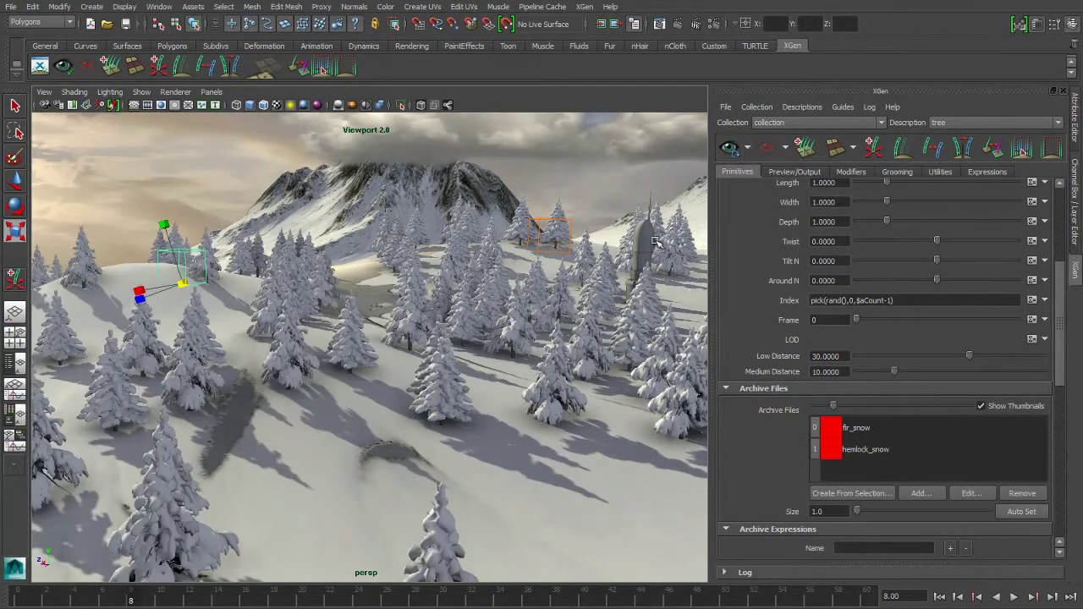
Step: Randomize the trees' Twist with the expression rand(0,360) and inspect the trees up close
{"action": "left_click_drag", "start_coordinate": [938, 241], "coordinate": [954, 242]}
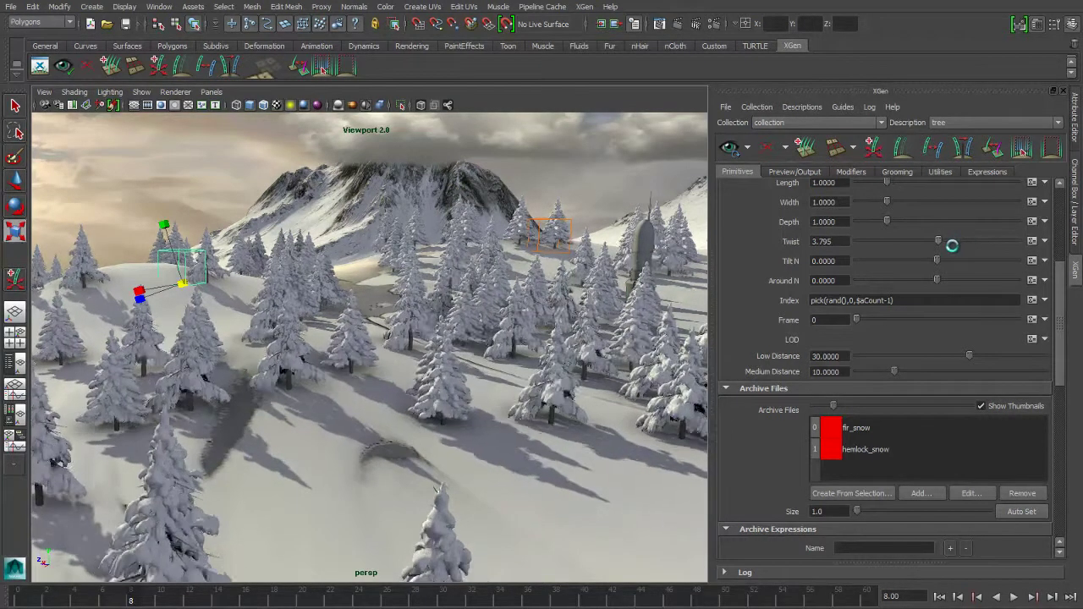
{"action": "left_click", "coordinate": [1033, 241]}
{"action": "key", "text": "ctrl+a"}
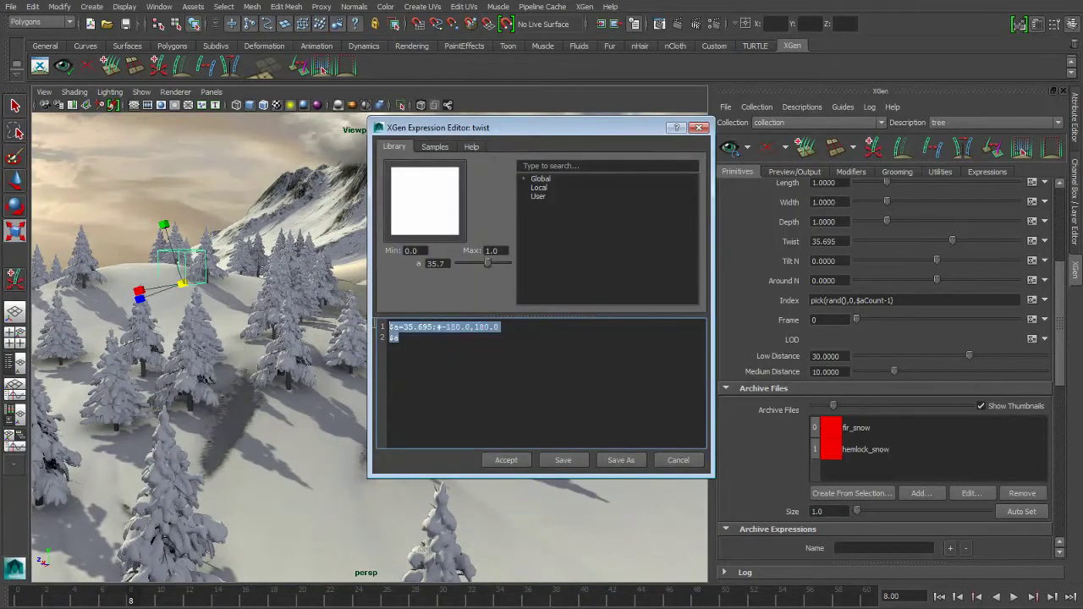
{"action": "type", "text": "ra"}
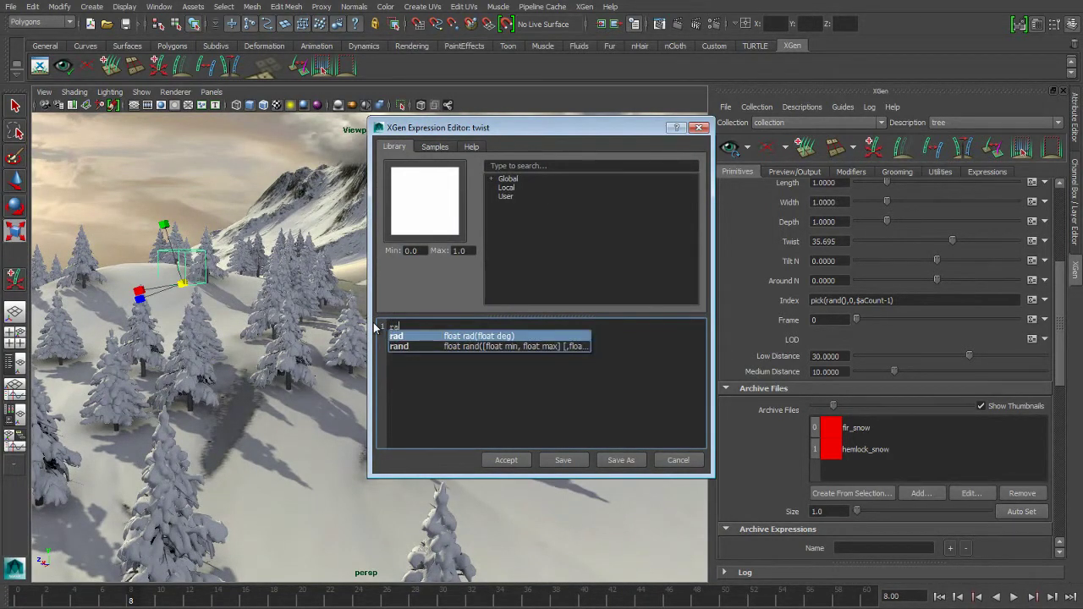
{"action": "type", "text": "nd(0,360"}
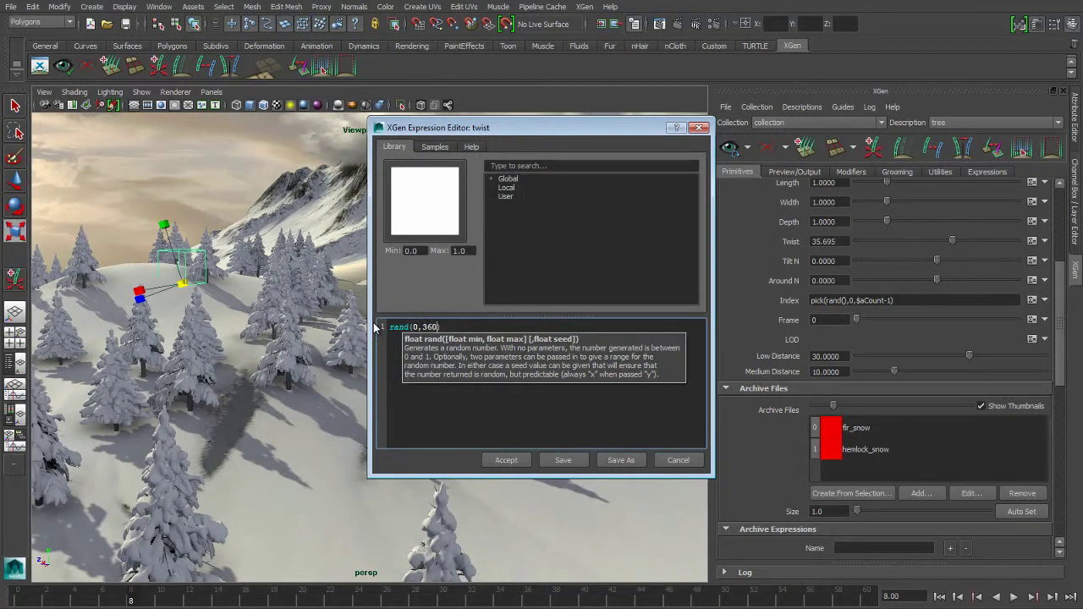
{"action": "left_click", "coordinate": [508, 461]}
{"action": "left_click_drag", "start_coordinate": [436, 343], "coordinate": [415, 346], "text": "alt"}
{"action": "right_click_drag", "start_coordinate": [415, 346], "coordinate": [480, 348], "text": "alt"}
{"action": "left_click_drag", "start_coordinate": [480, 348], "coordinate": [484, 342], "text": "alt"}
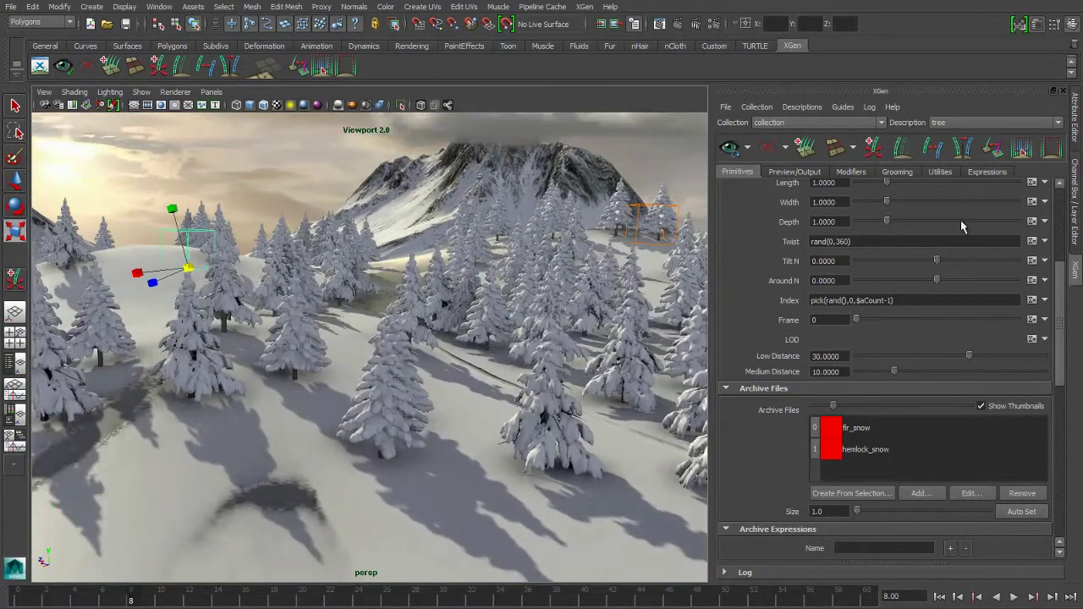
Step: Set the tree archives' Length to 1.075, Width to 0.8 and Depth to 1.18
{"action": "left_click_drag", "start_coordinate": [886, 183], "coordinate": [896, 221]}
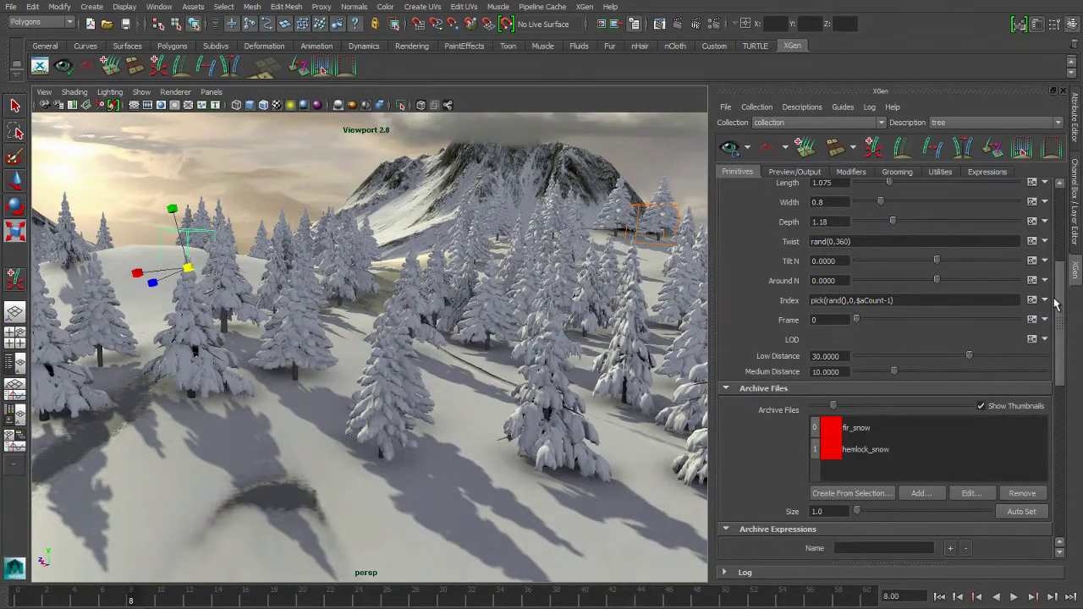
{"action": "left_click_drag", "start_coordinate": [1061, 306], "coordinate": [1058, 283]}
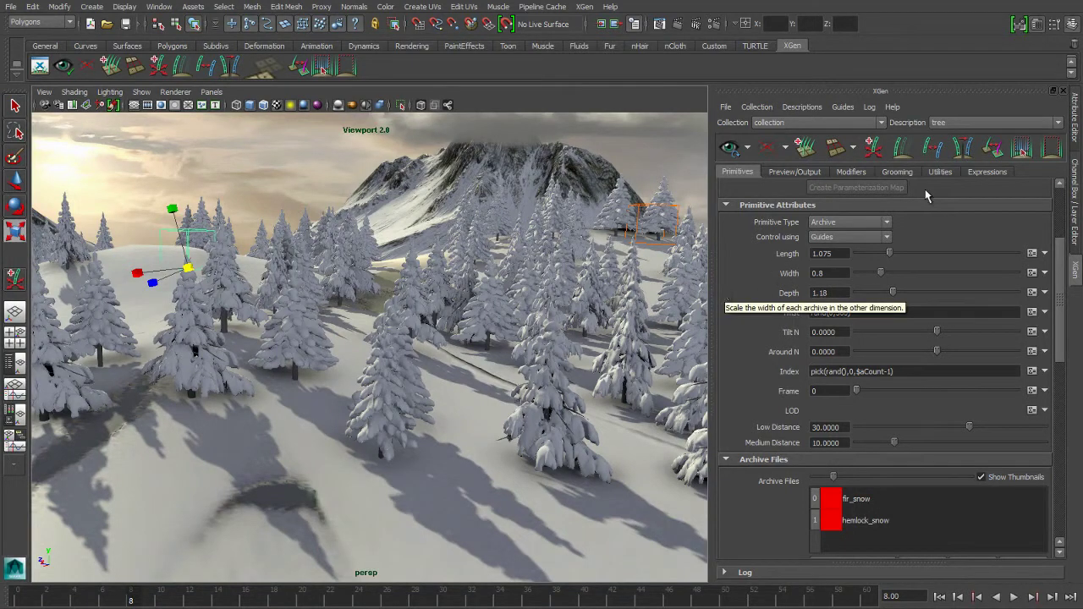
Step: Add a global float expression named ts to the collection
{"action": "left_click", "coordinate": [986, 174]}
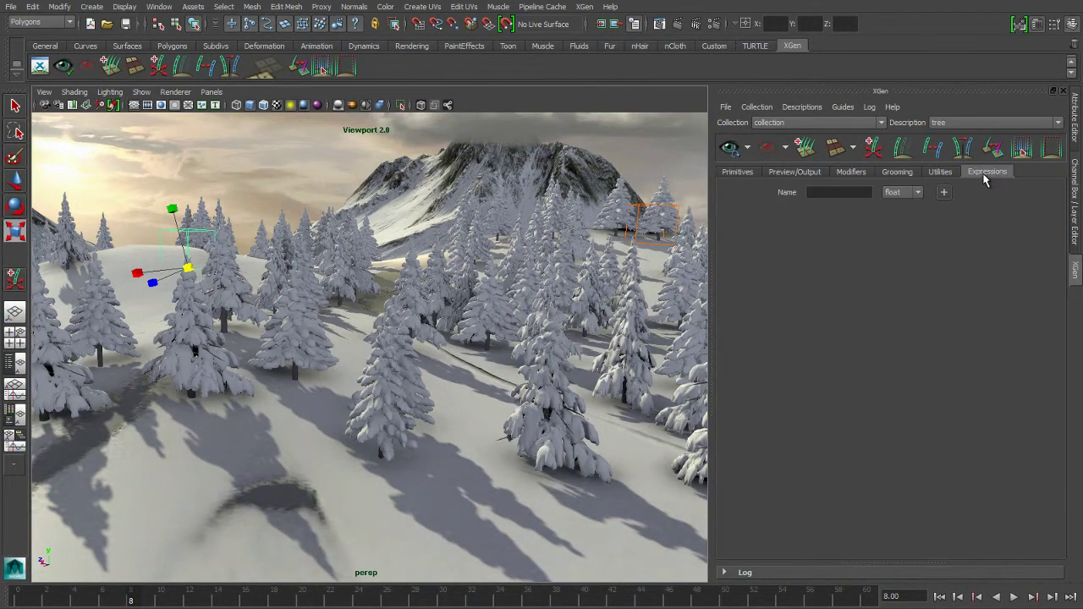
{"action": "left_click", "coordinate": [825, 194]}
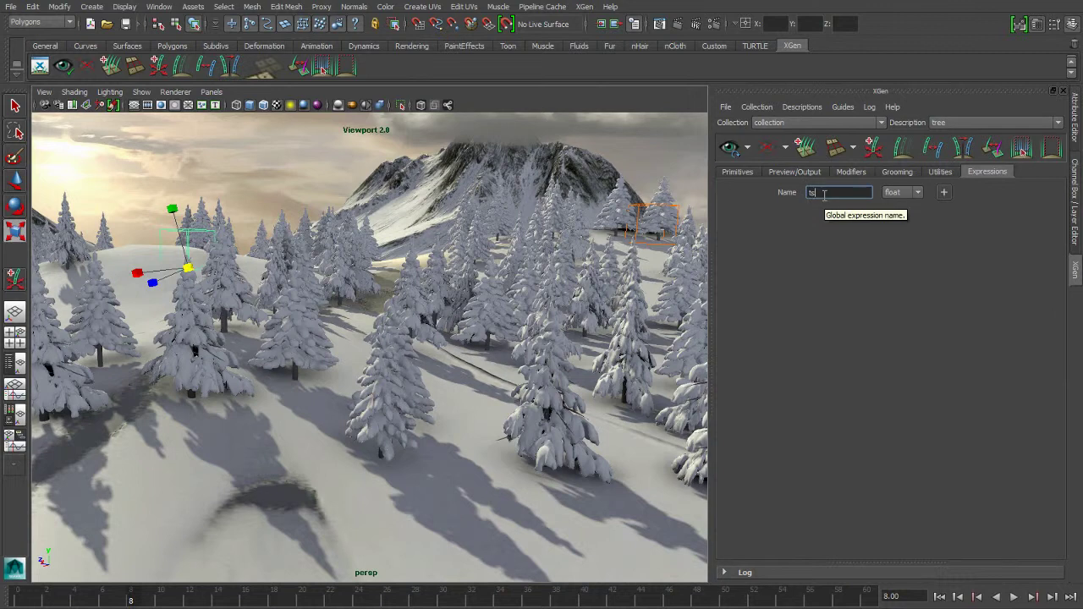
{"action": "left_click", "coordinate": [944, 194]}
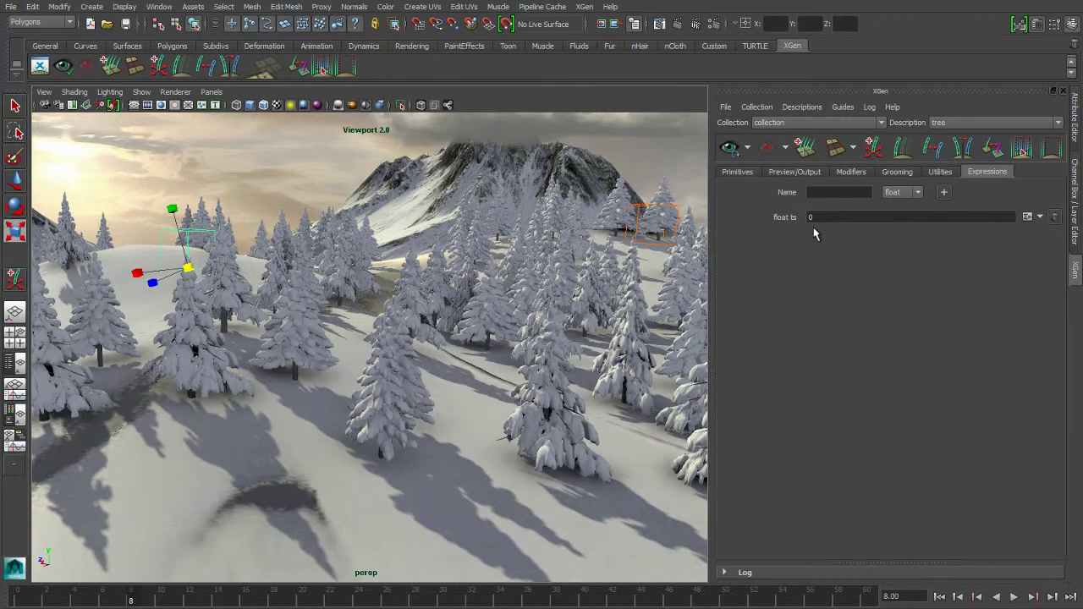
{"action": "middle_click_drag", "start_coordinate": [366, 328], "coordinate": [379, 349], "text": "alt"}
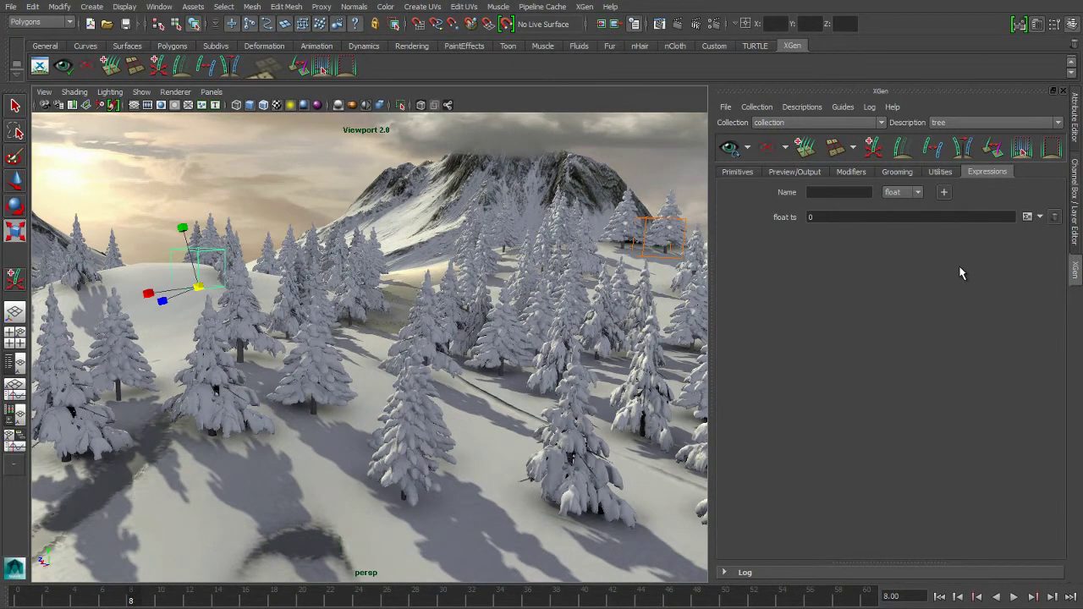
Step: Write the ts expression as $a=0.370; followed by $a * rand() on a second line
{"action": "left_click", "coordinate": [1026, 217]}
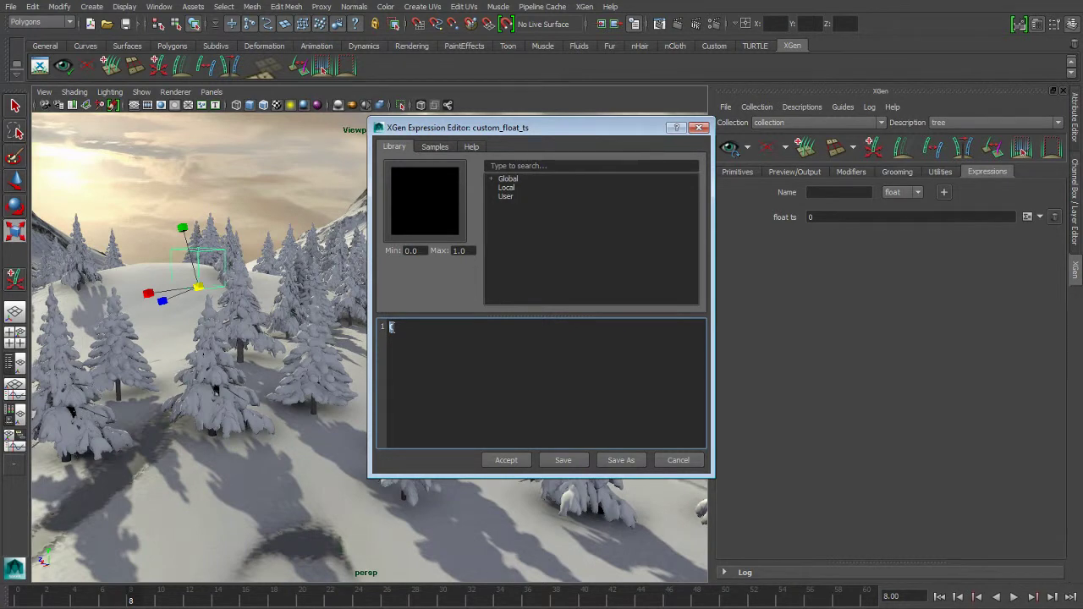
{"action": "type", "text": "$a"}
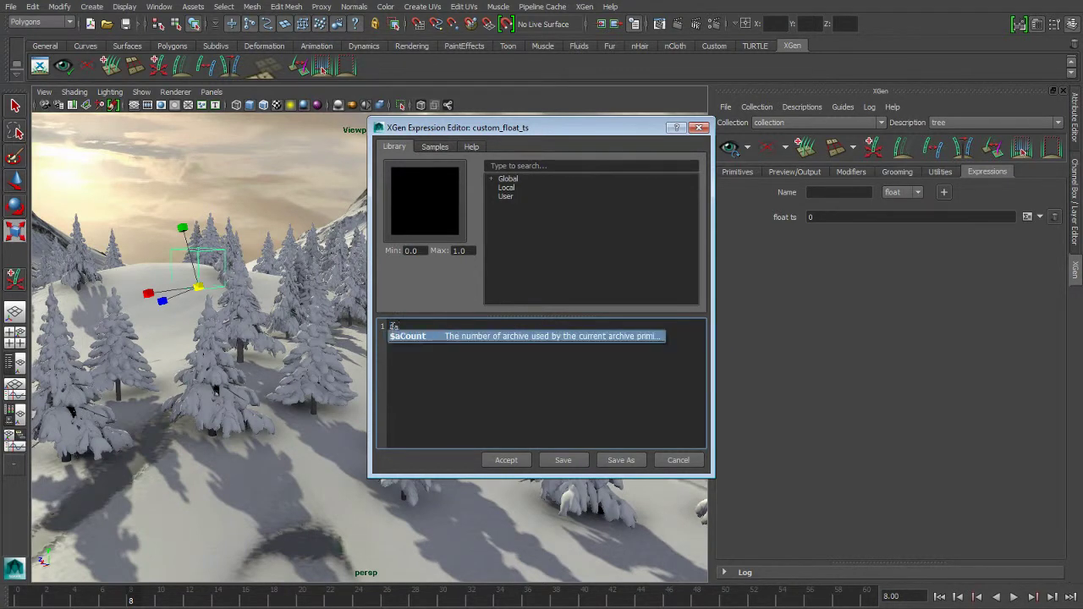
{"action": "type", "text": "=;"}
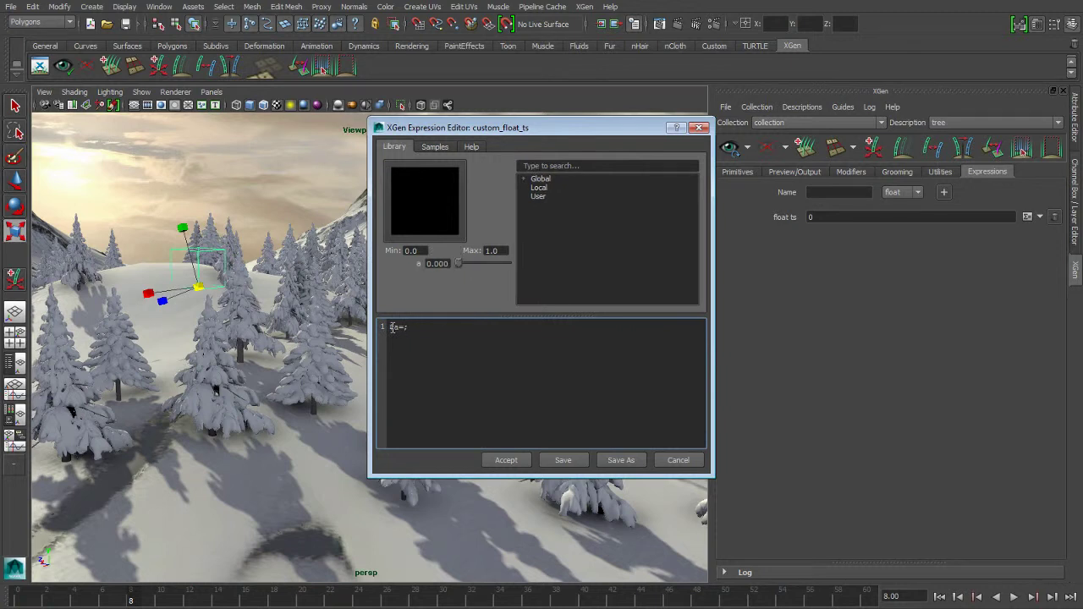
{"action": "left_click_drag", "start_coordinate": [460, 261], "coordinate": [479, 268]}
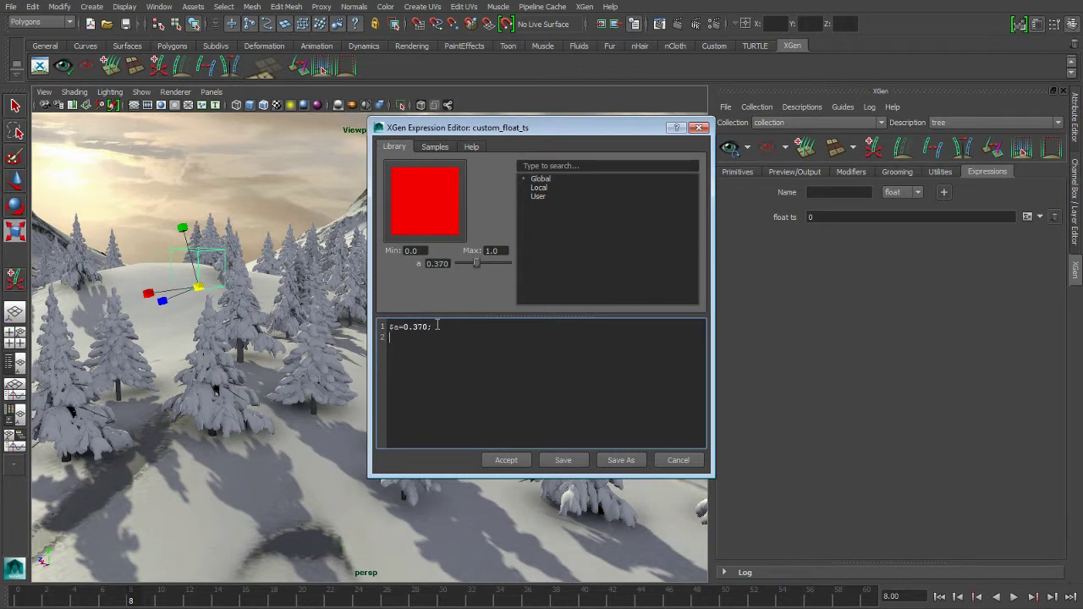
{"action": "type", "text": "$a * rand("}
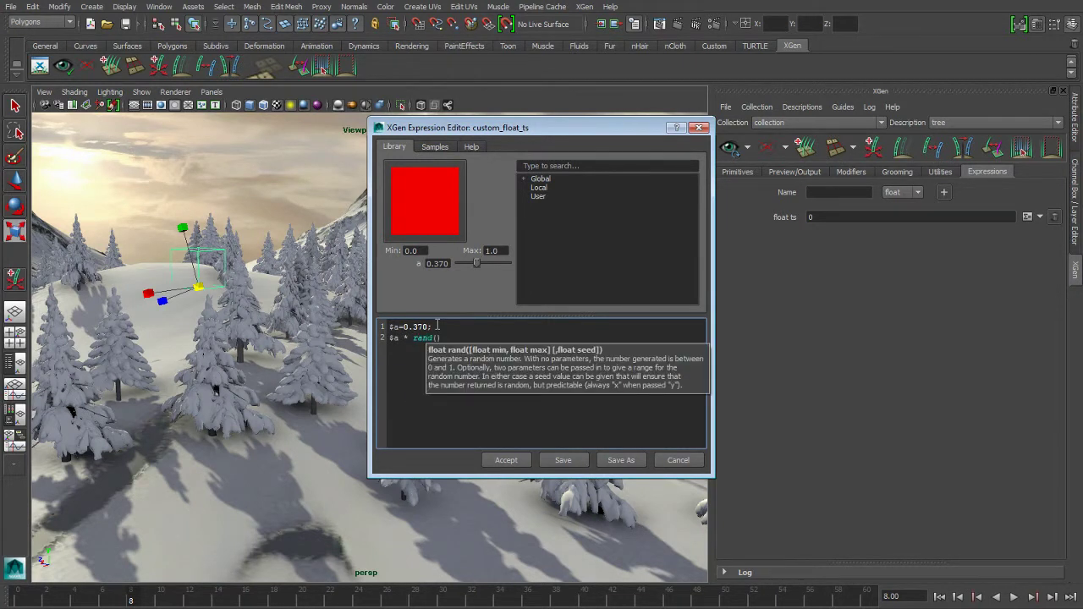